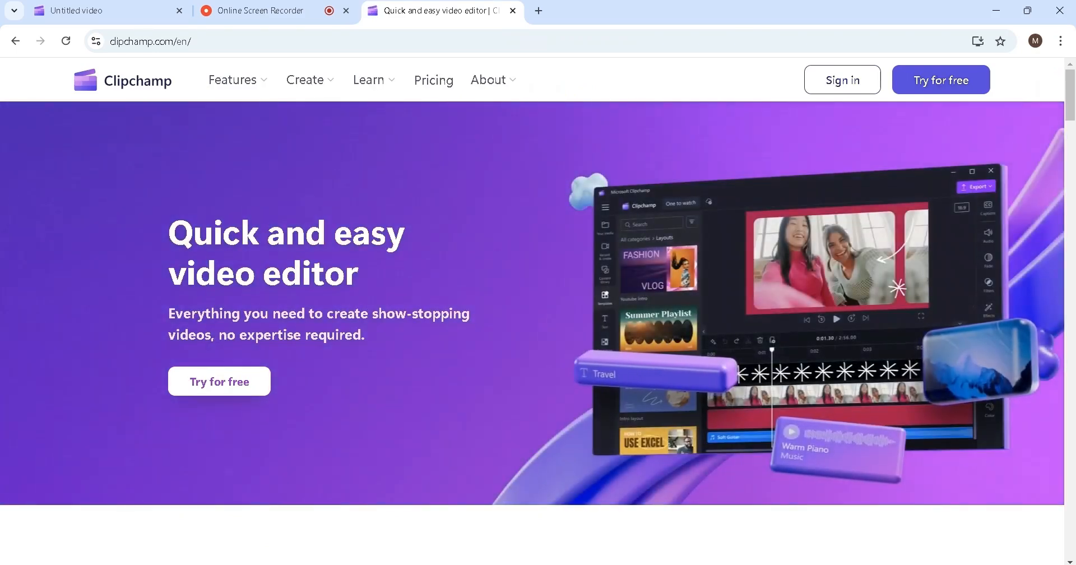
Start a free Clipchamp sign-up from the 'Try for free' button on clipchamp.com
left_click(215, 383)
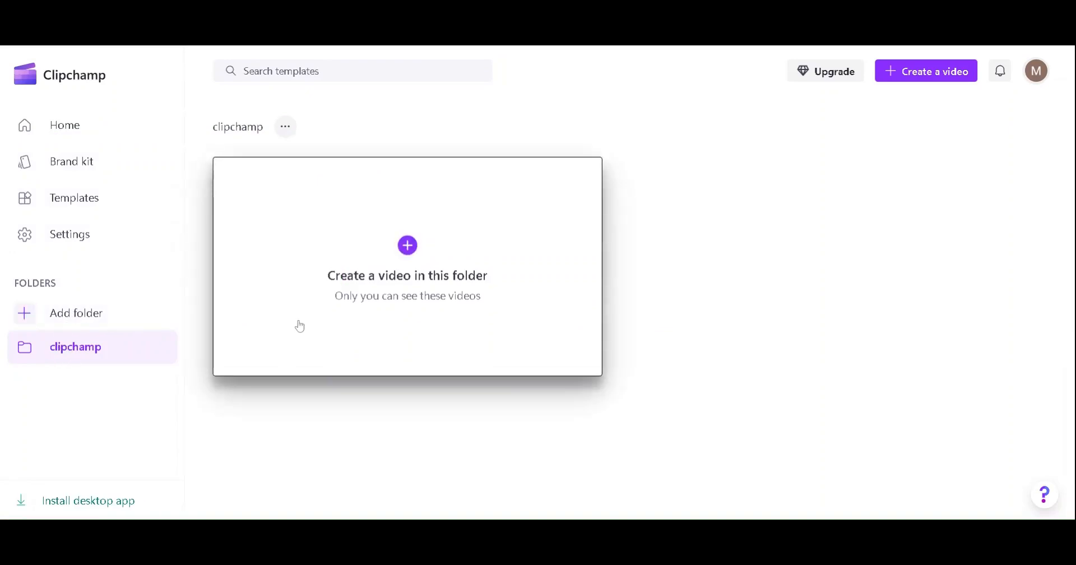
Create a new video in the clipchamp folder and briefly check the keyboard shortcuts list
left_click(409, 277)
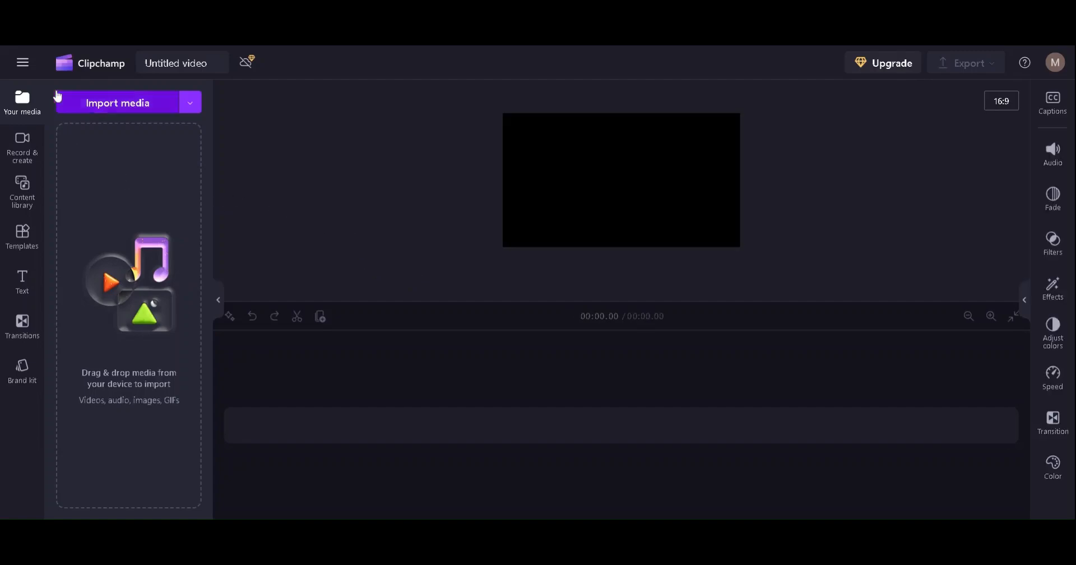
left_click(23, 62)
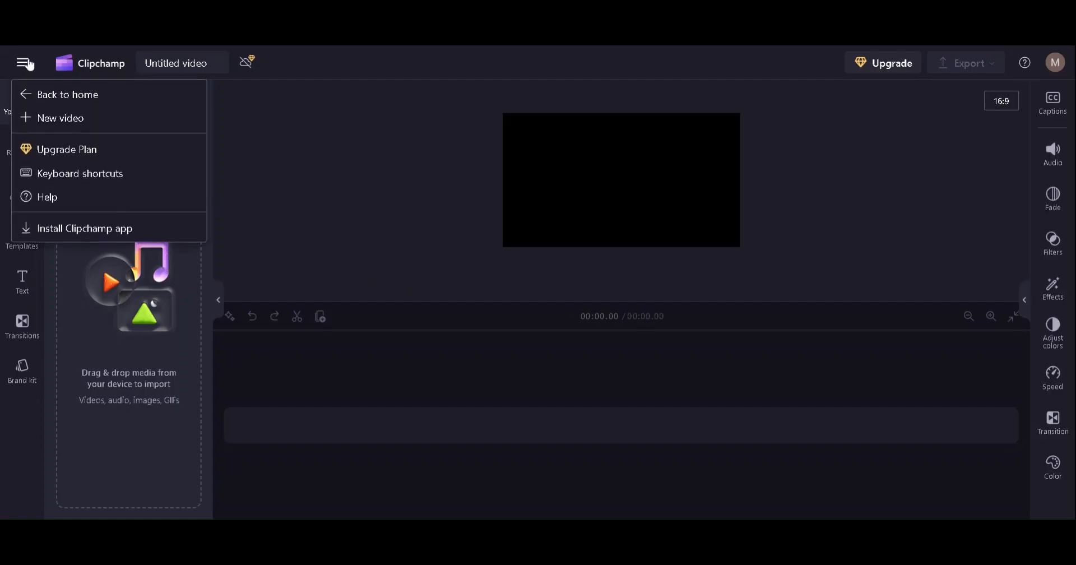
left_click(72, 180)
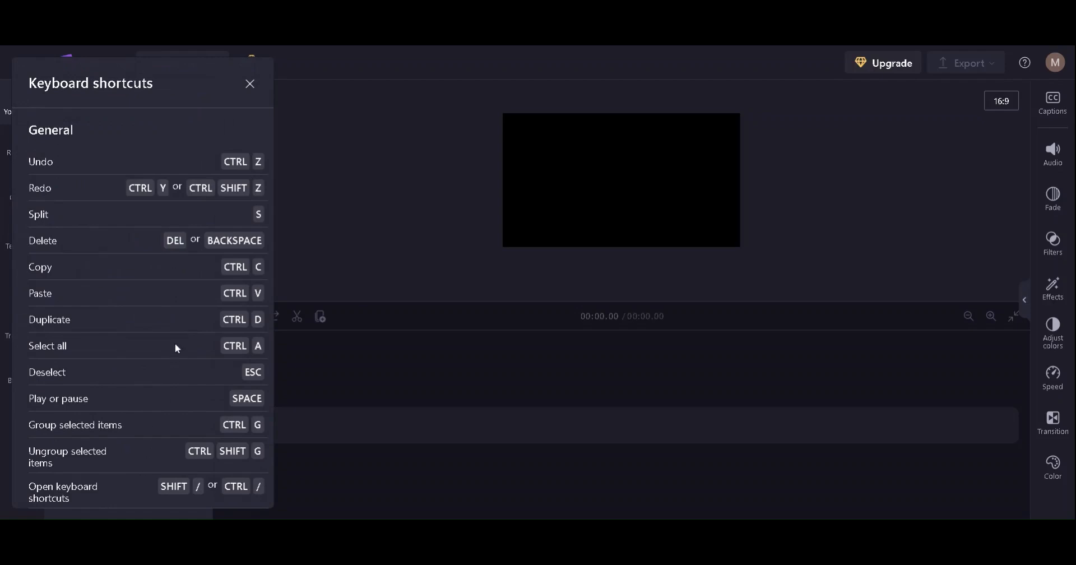
left_click(250, 84)
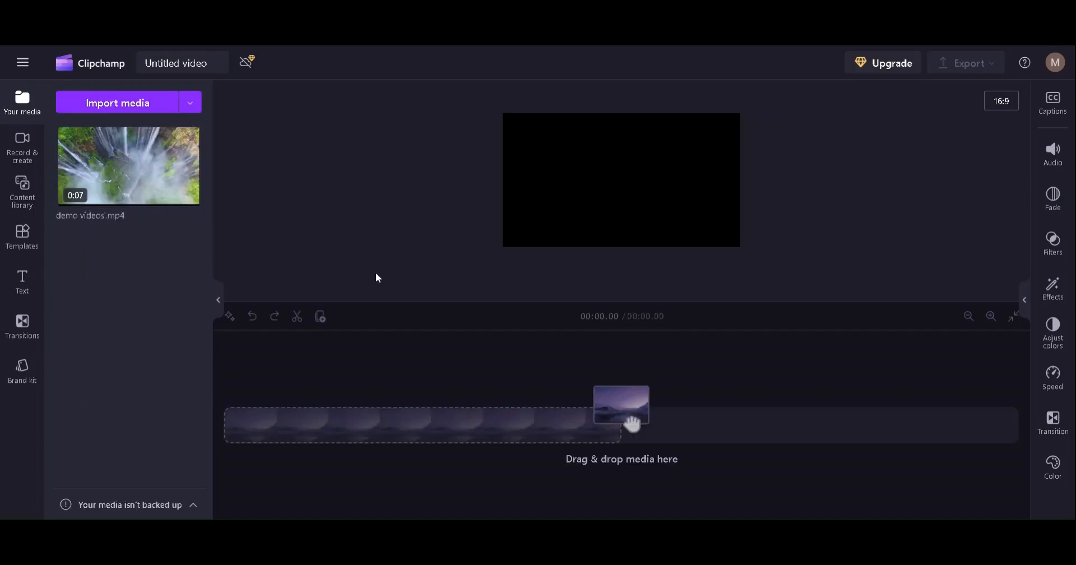
Place demo videos.mp4 on the timeline, play it through, and rewind the playhead to 0
left_click_drag(151, 202, 313, 446)
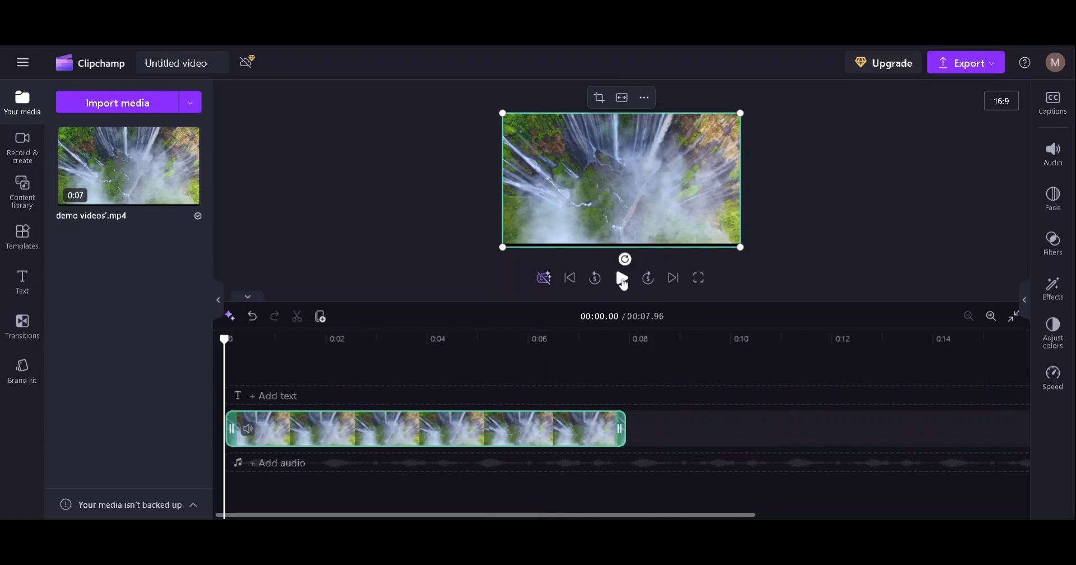
left_click(622, 280)
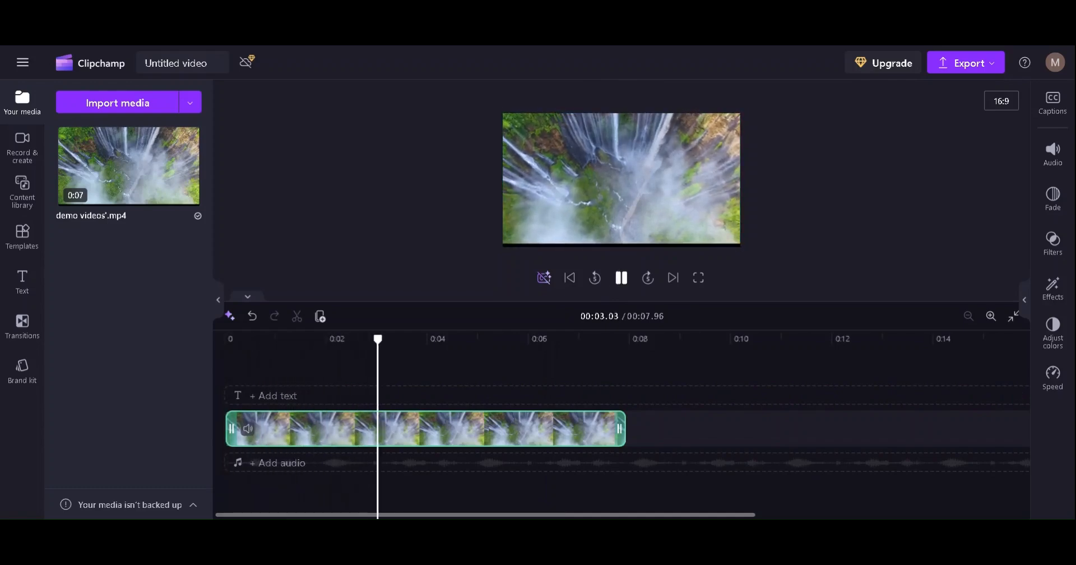
key("space")
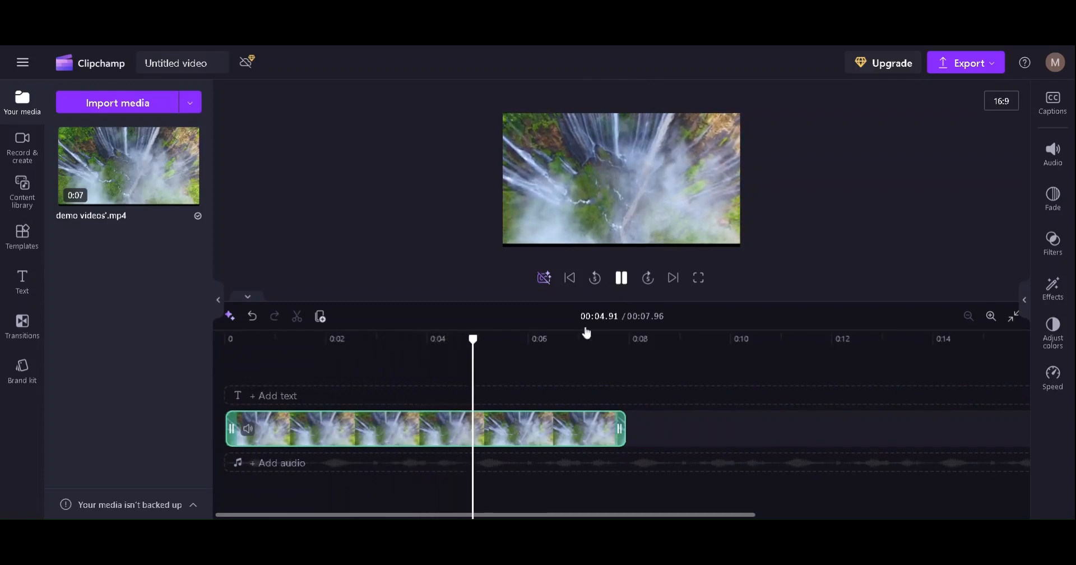
left_click_drag(477, 337, 224, 338)
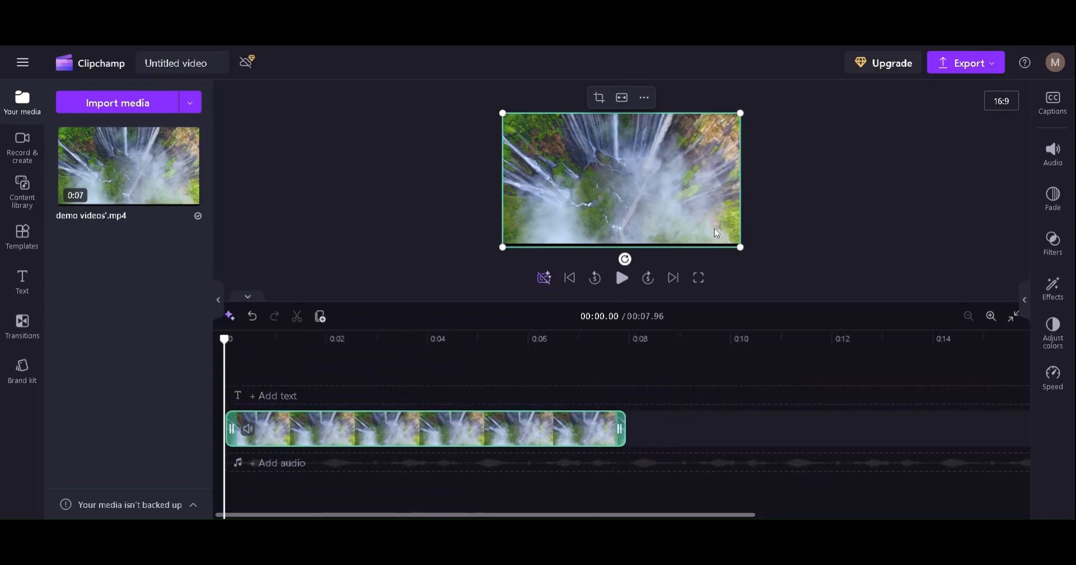
Boost the waterfall clip's volume to about 146%, preview it, then browse Fade and Filters
left_click(1042, 159)
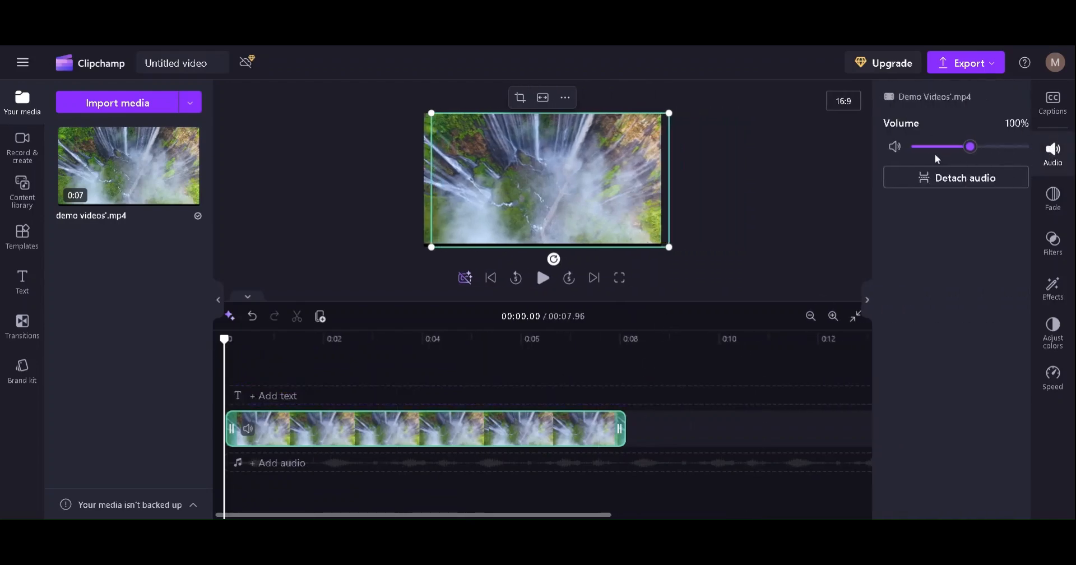
left_click(961, 148)
left_click_drag(961, 149, 986, 147)
left_click(537, 278)
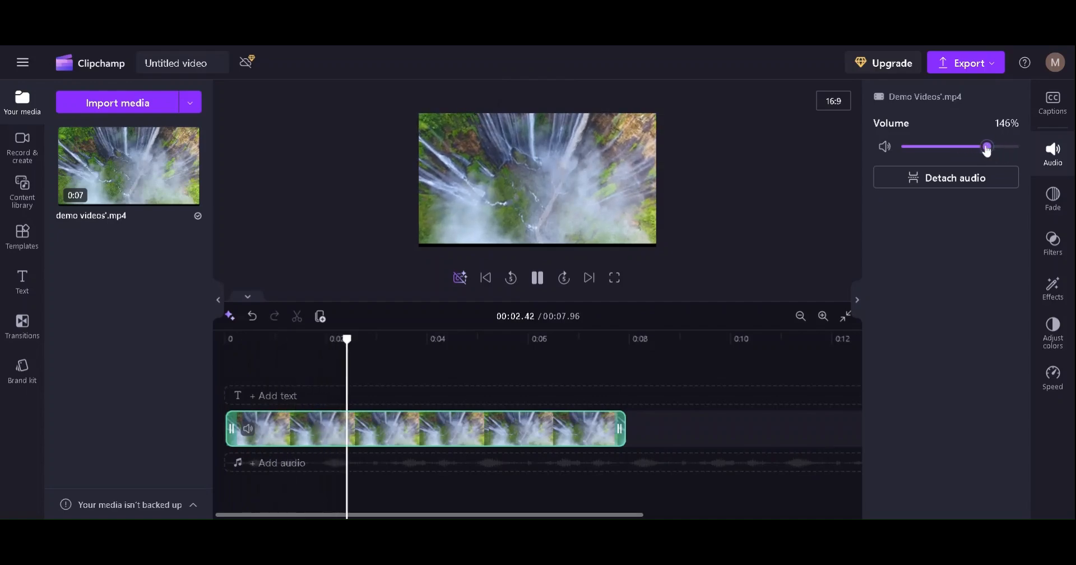
left_click(538, 278)
left_click(1059, 199)
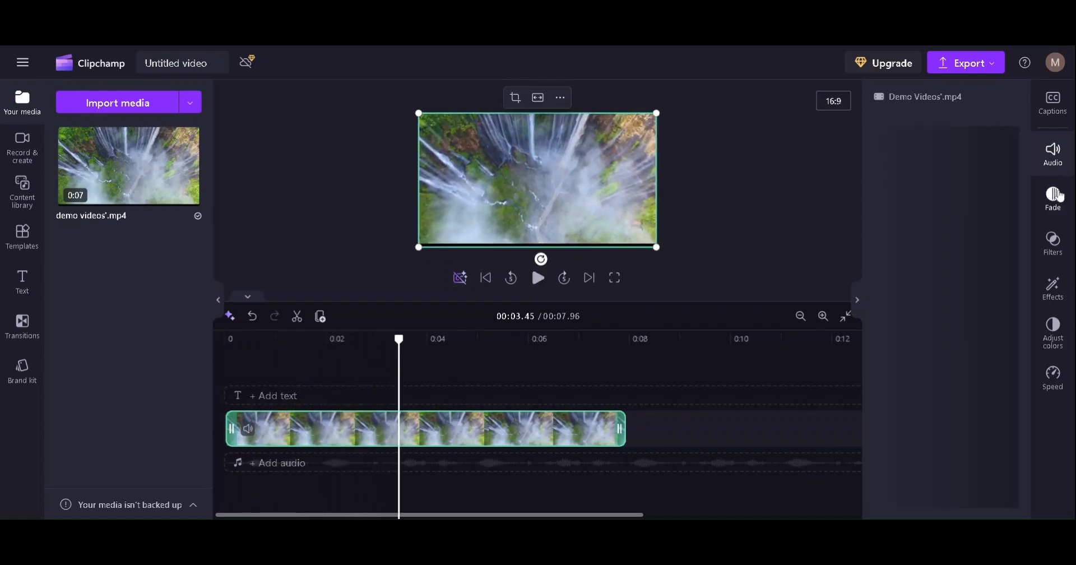
left_click(1055, 252)
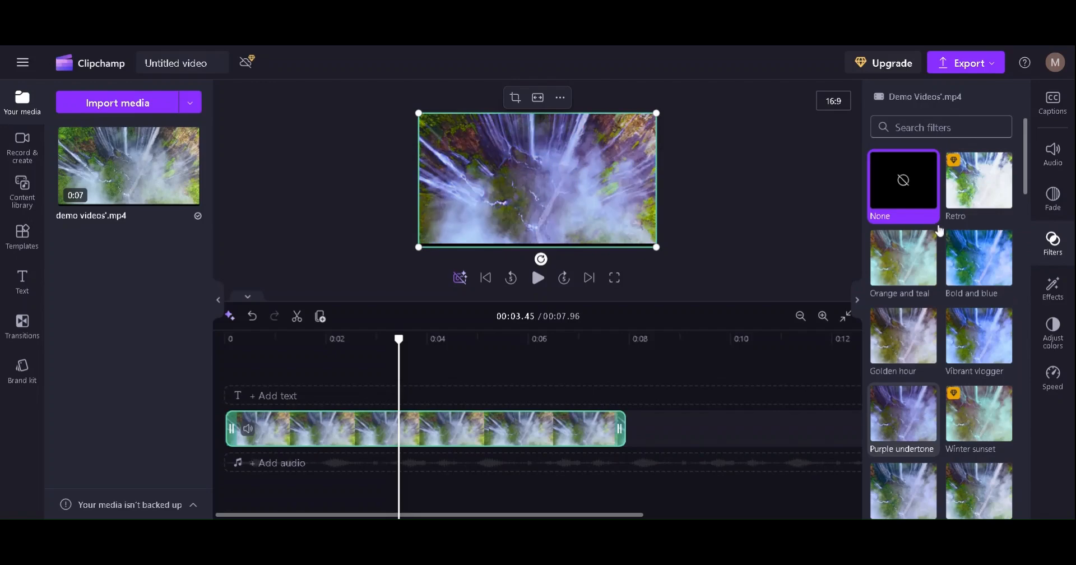
Apply the Bold and blue filter, then tweak temperature, saturation, contrast and exposure
left_click(976, 260)
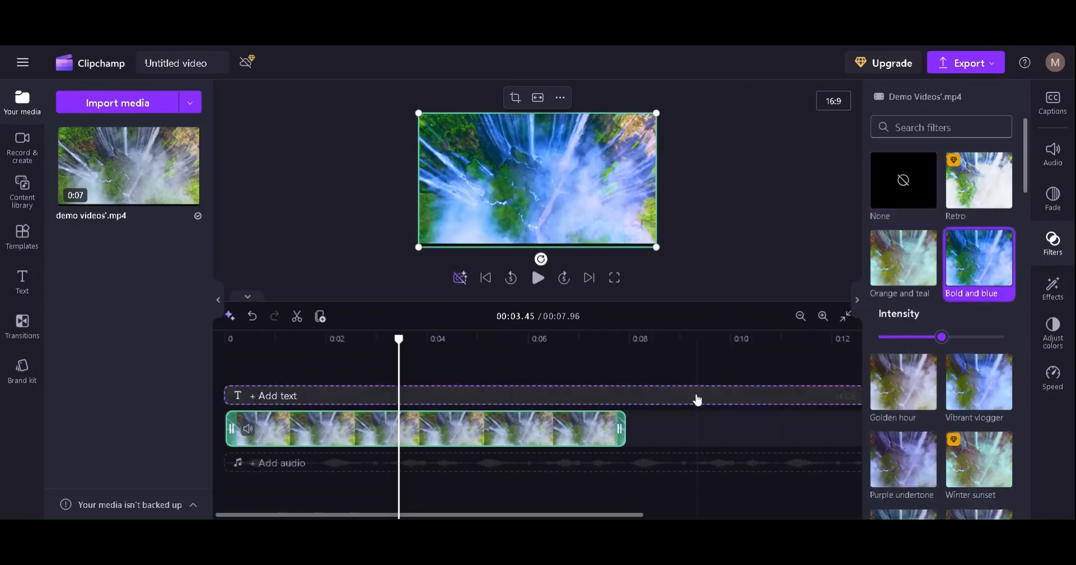
left_click(1054, 300)
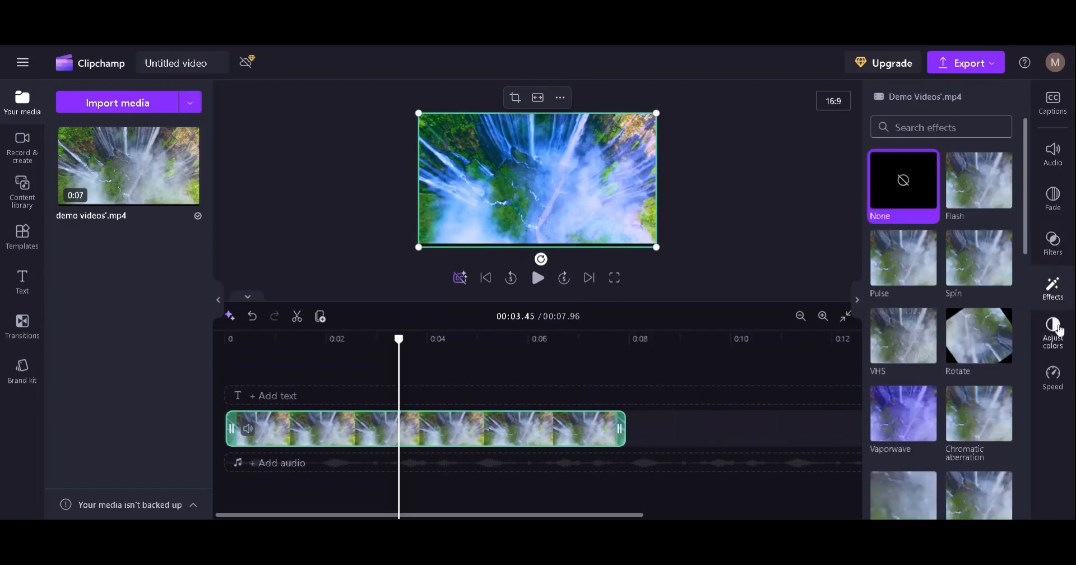
left_click(1056, 343)
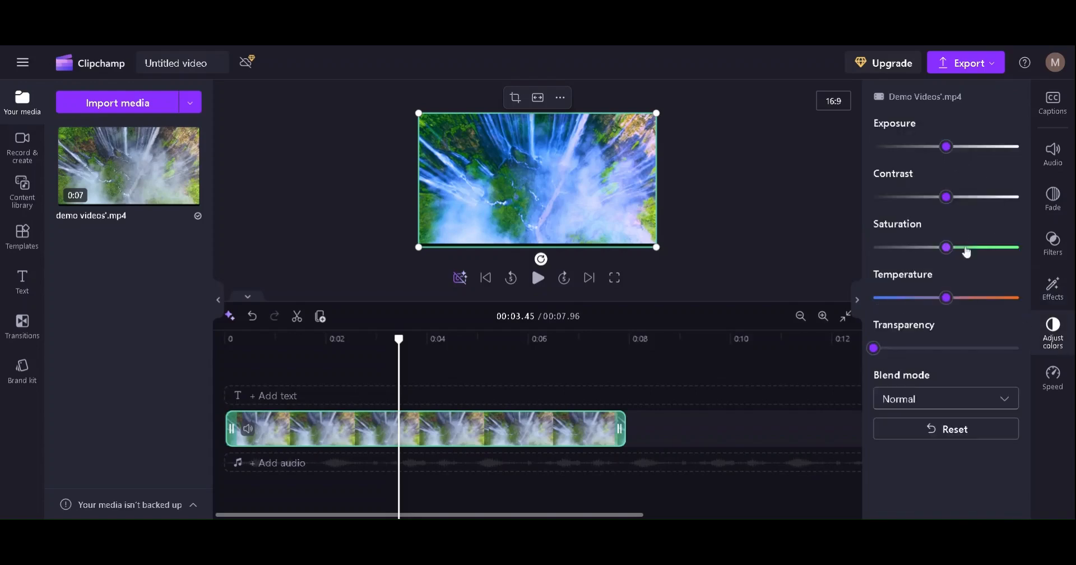
mouse_move(946, 297)
left_mouse_down()
mouse_move(1014, 296)
mouse_move(926, 298)
left_mouse_up()
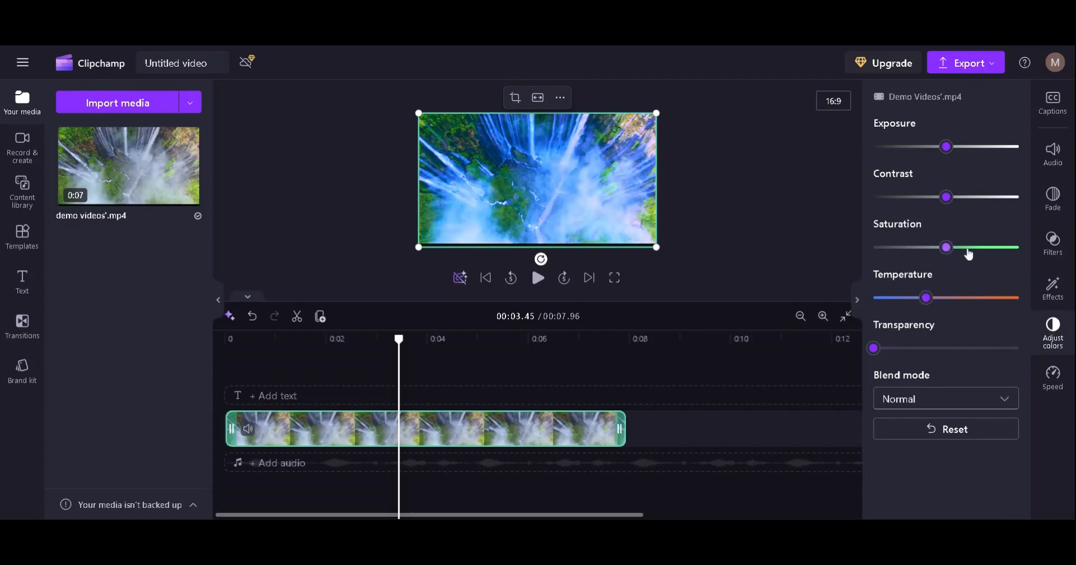
mouse_move(968, 250)
left_mouse_down()
mouse_move(1012, 247)
mouse_move(950, 255)
left_mouse_up()
left_click_drag(949, 205, 970, 197)
mouse_move(951, 149)
left_mouse_down()
mouse_move(1007, 147)
mouse_move(949, 147)
left_mouse_up()
Set the clip's playback speed to 0.9 and preview the slowed clip
left_click(1045, 385)
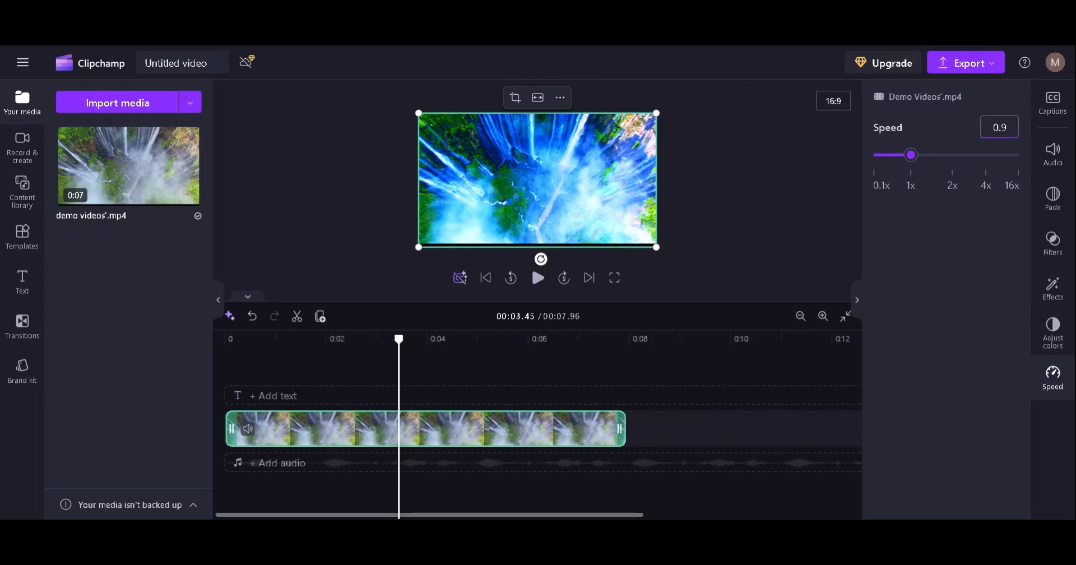
key("Return")
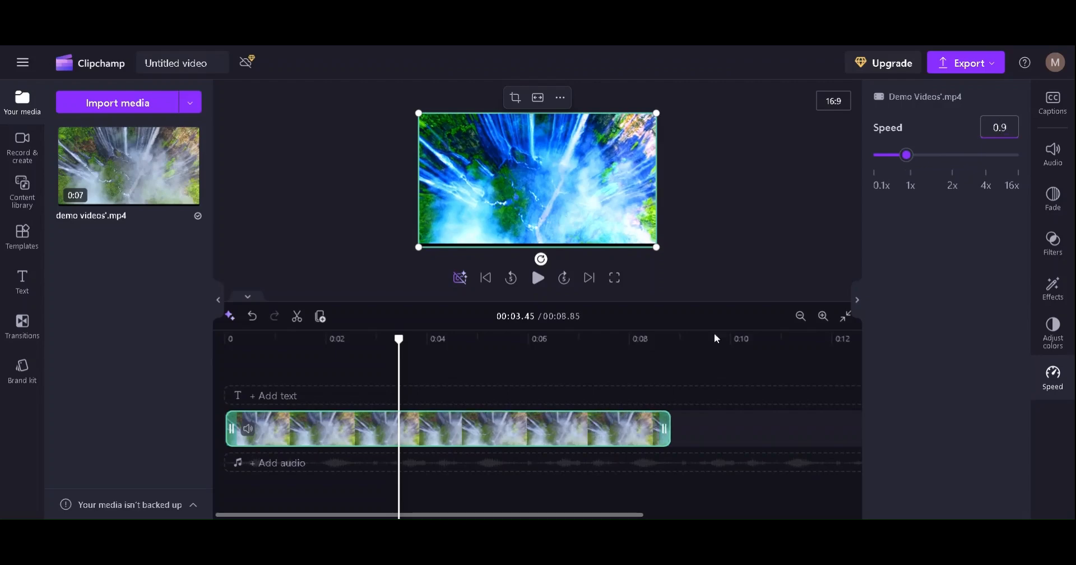
left_click(540, 279)
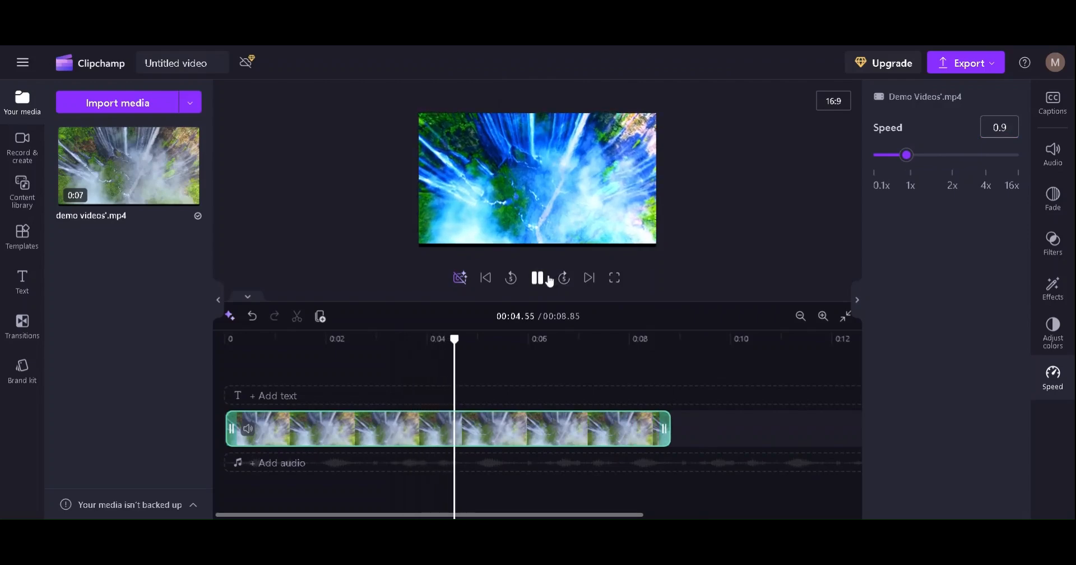
left_click(547, 279)
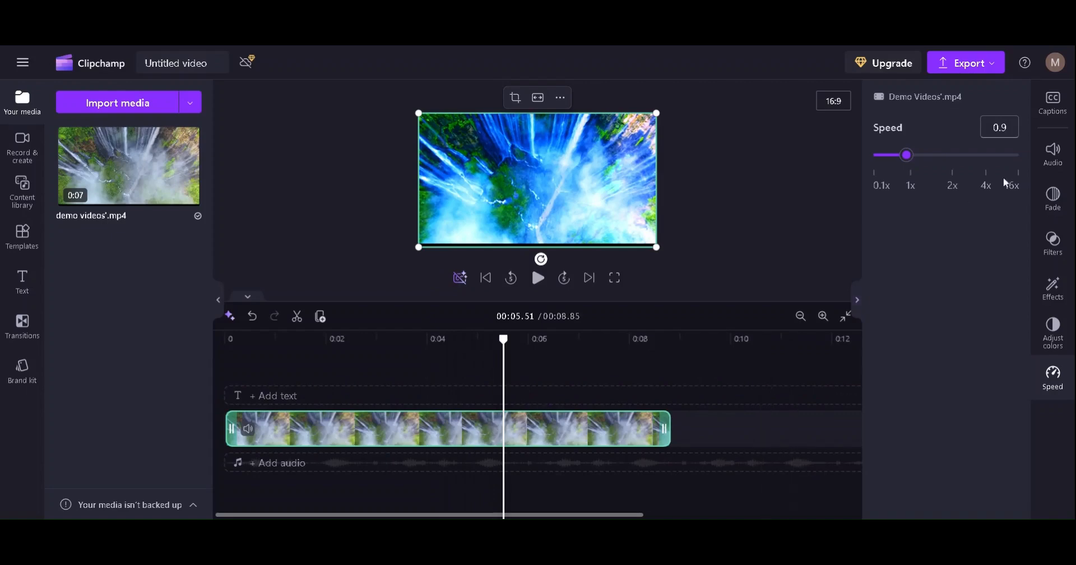
Detach the clip's audio onto its own track and select that audio track
left_click(1059, 158)
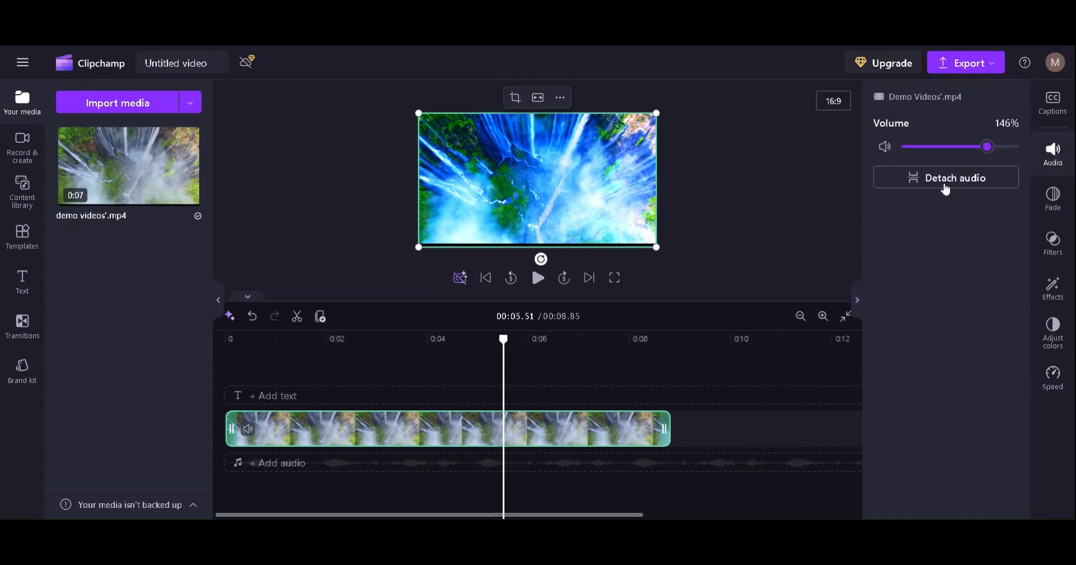
left_click(962, 179)
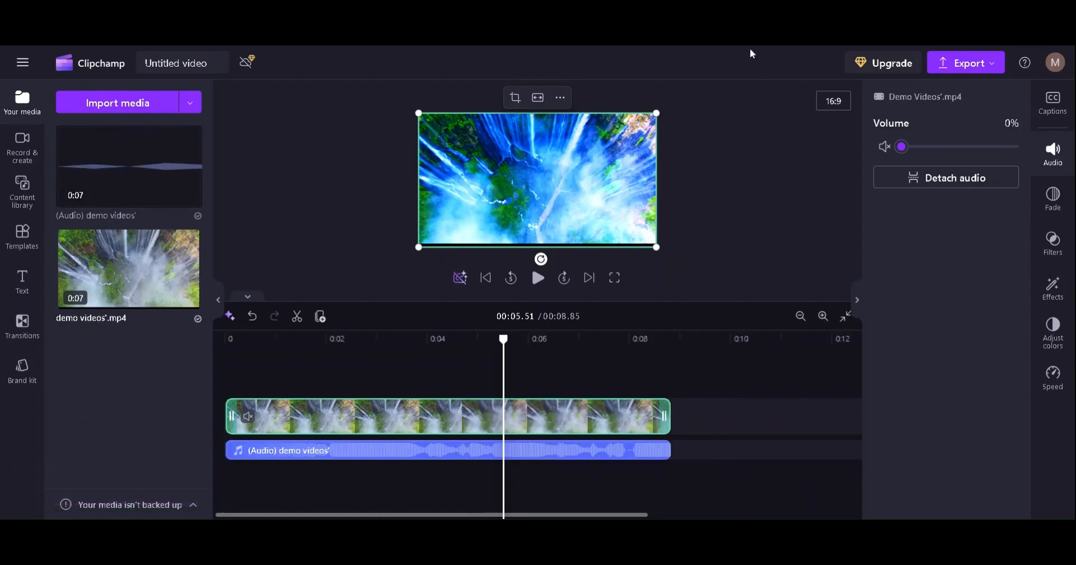
left_click(424, 451)
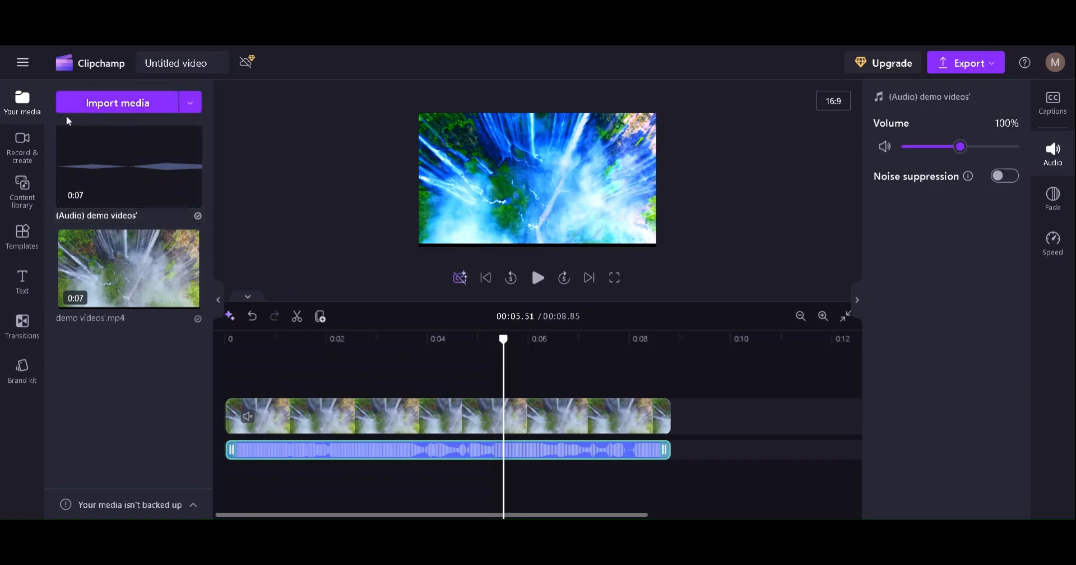
left_click(28, 150)
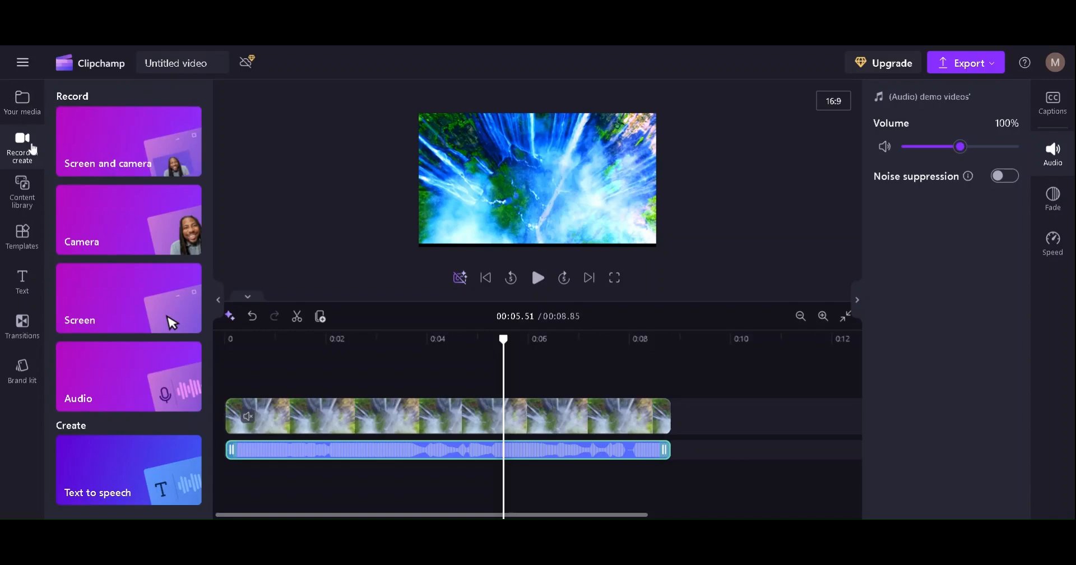
Try the Screen and camera recorder, checking its microphone, camera and speaker coach options
left_click(96, 153)
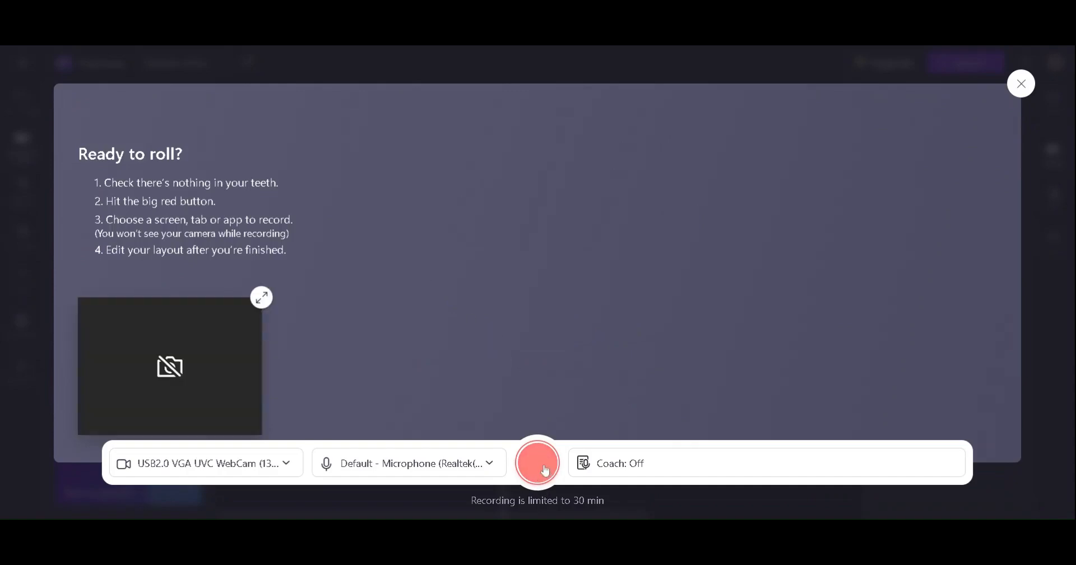
left_click(369, 473)
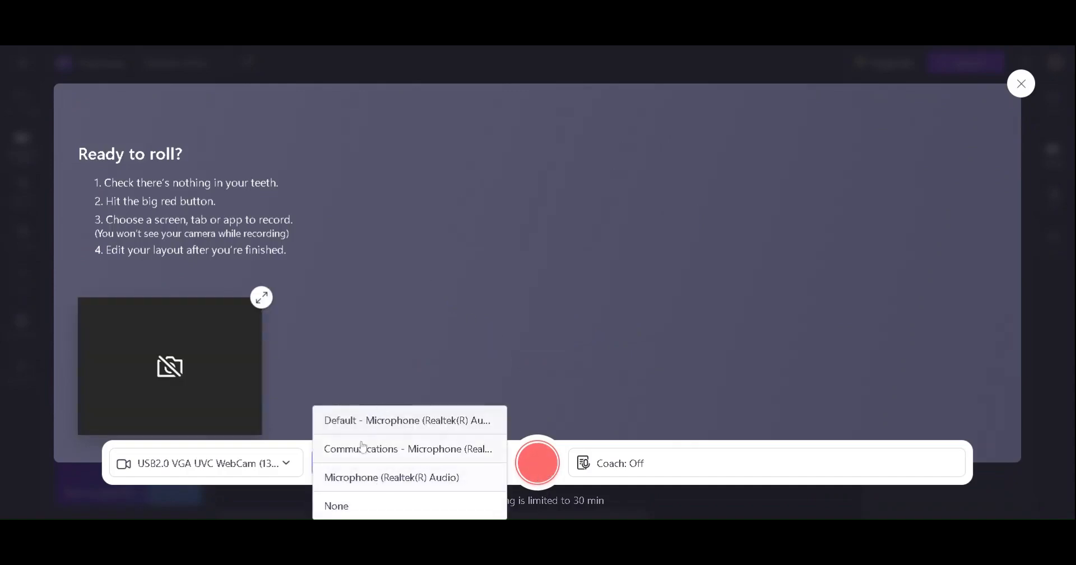
left_click(283, 468)
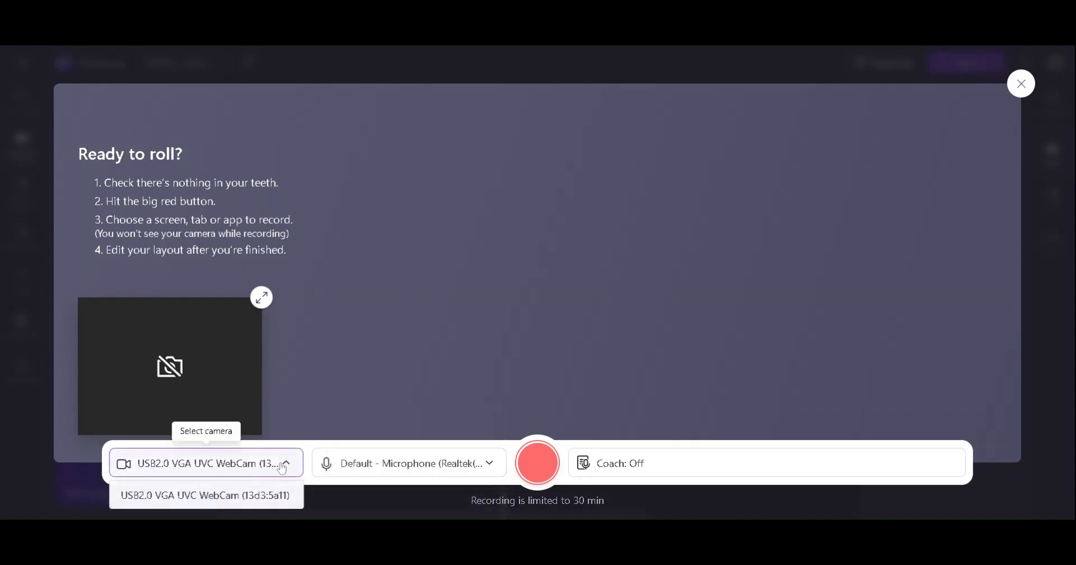
left_click(620, 473)
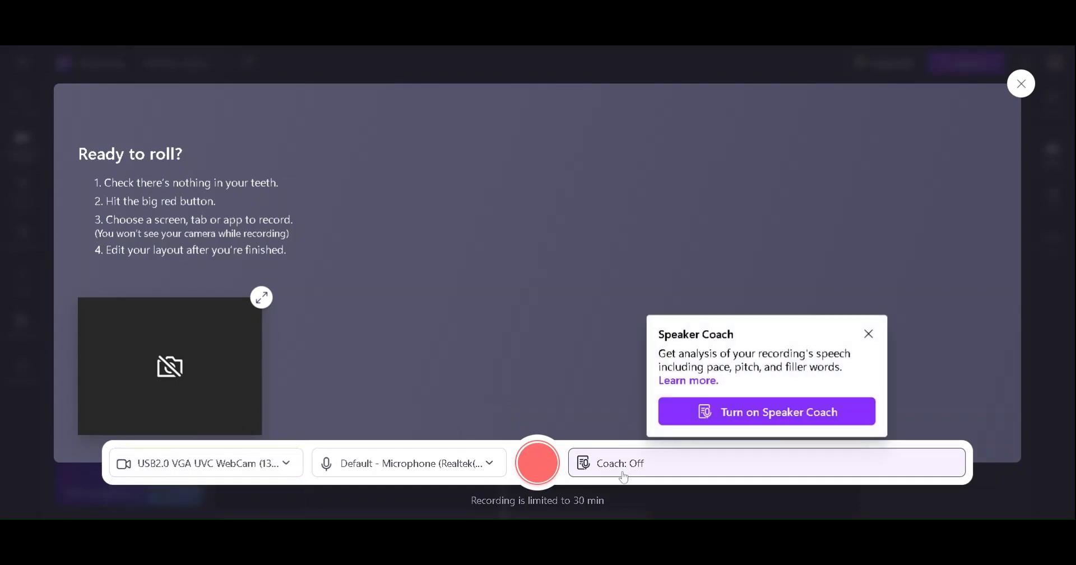
left_click(541, 471)
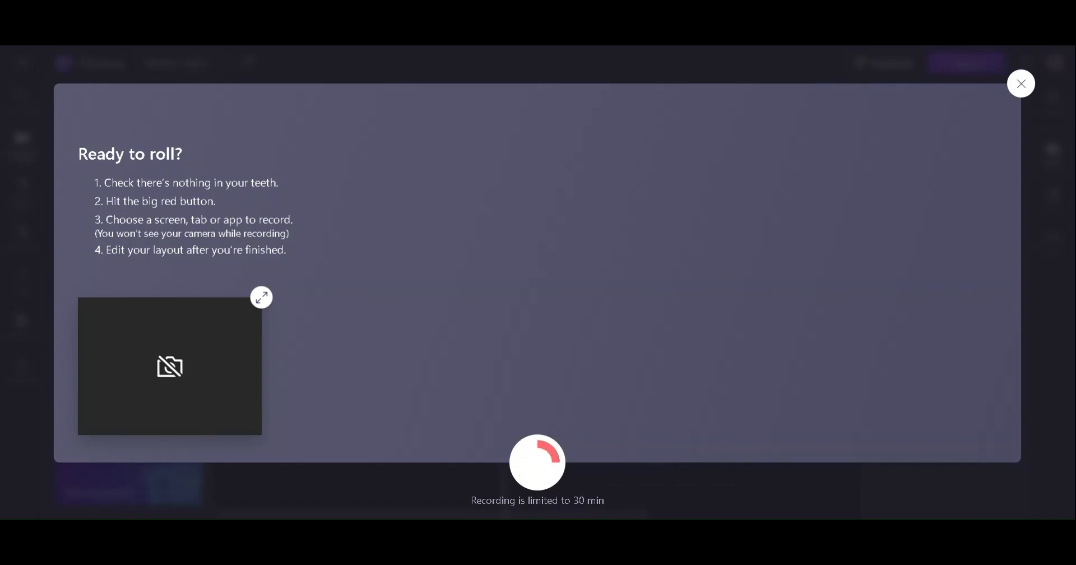
left_click(1020, 84)
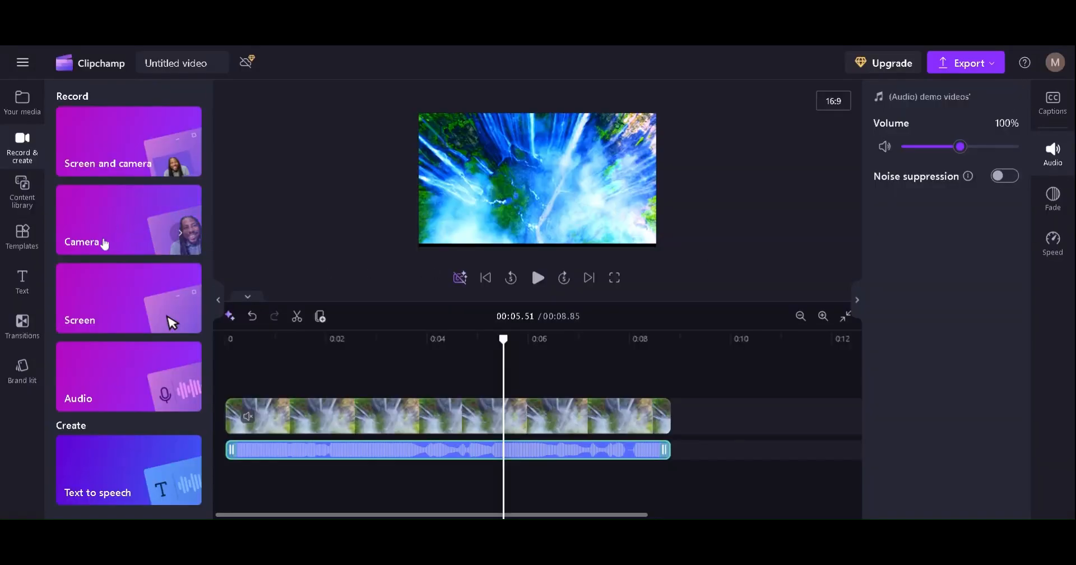
Open and close the camera-only recorder, then switch to the screen-only recorder
left_click(99, 219)
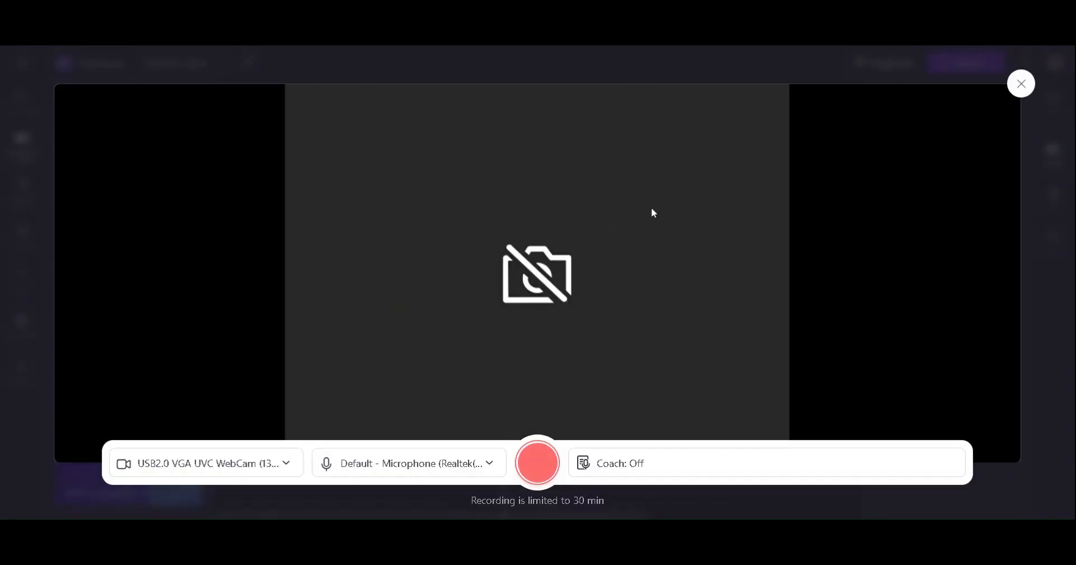
left_click(1020, 82)
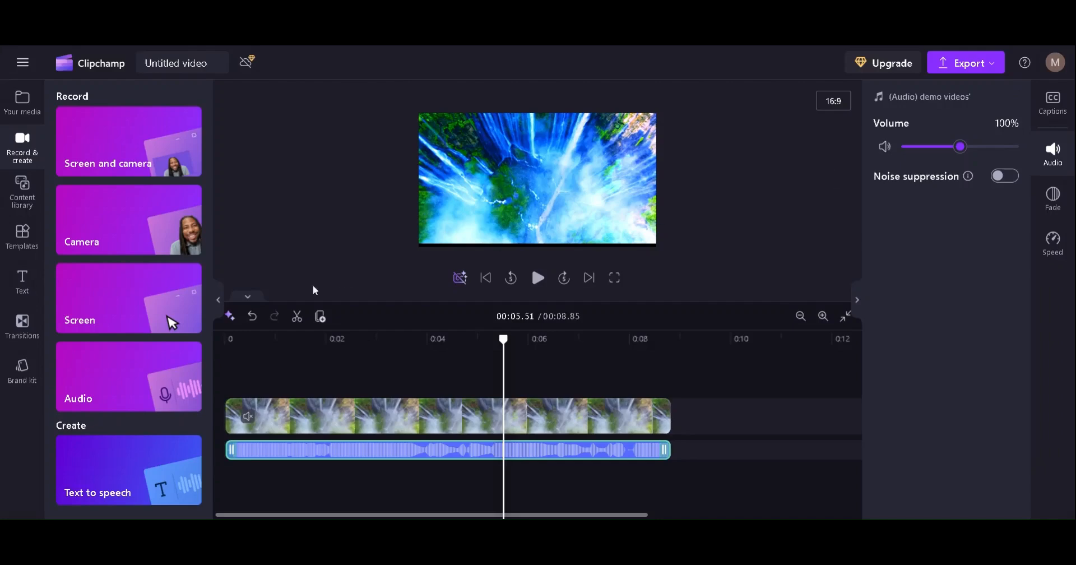
left_click(134, 325)
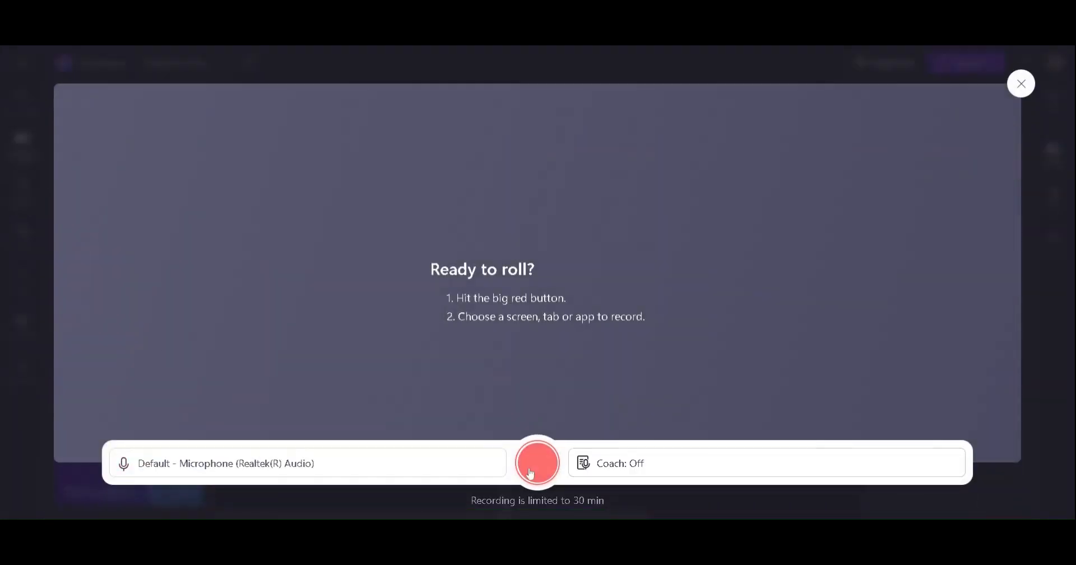
Record a short tab capture with the microphone set to None
left_click(346, 472)
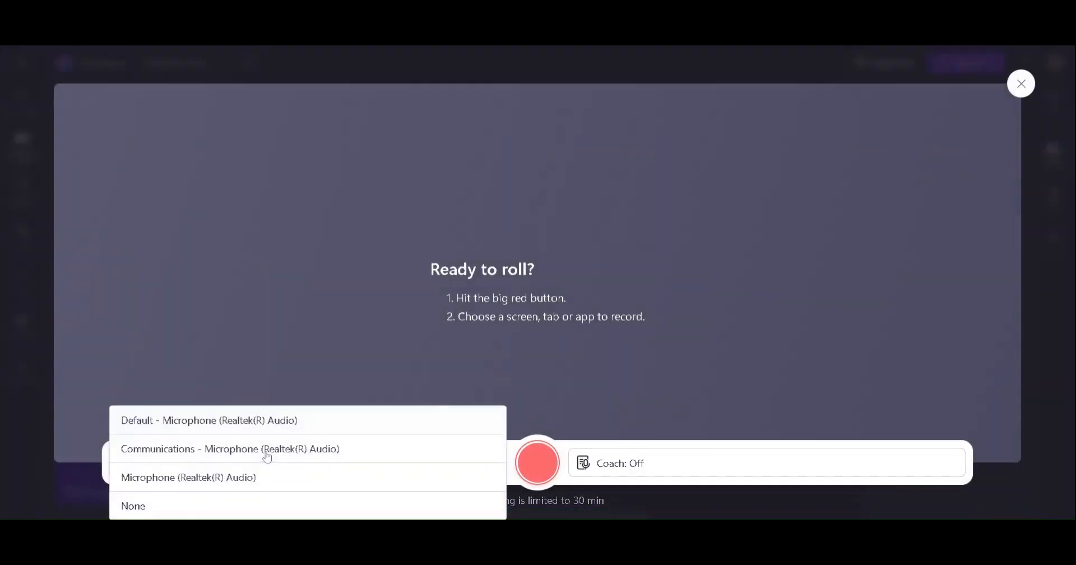
left_click(149, 505)
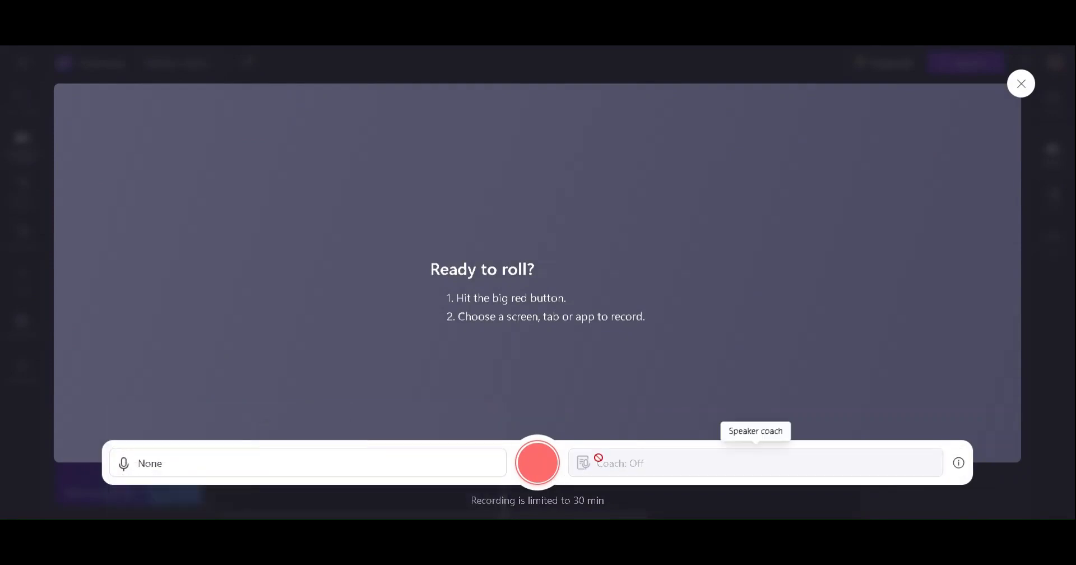
left_click(541, 481)
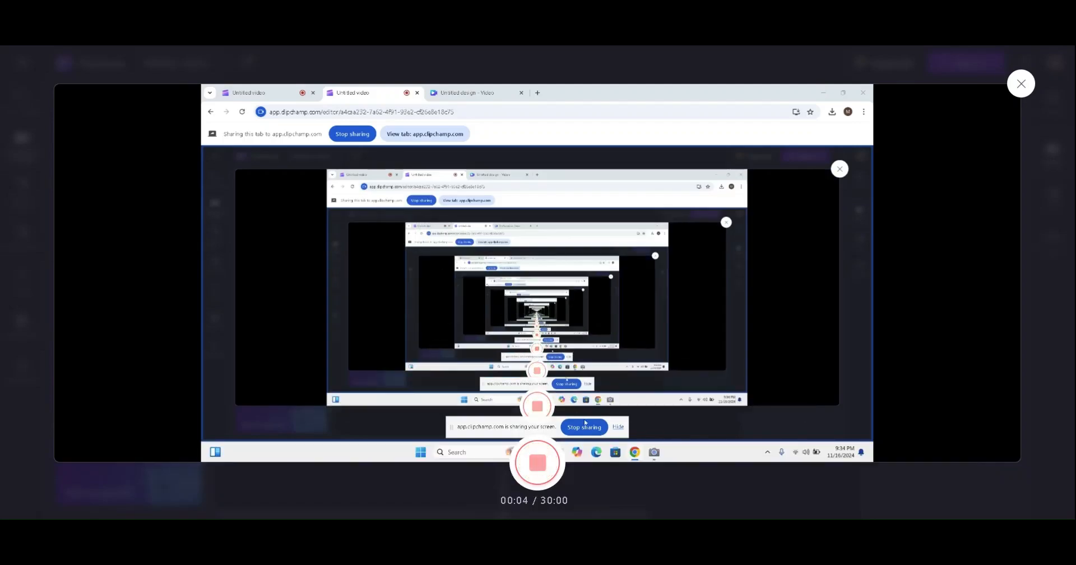
left_click(615, 498)
Discard the trial recording via Retake recording and close the screen recorder
left_click(581, 460)
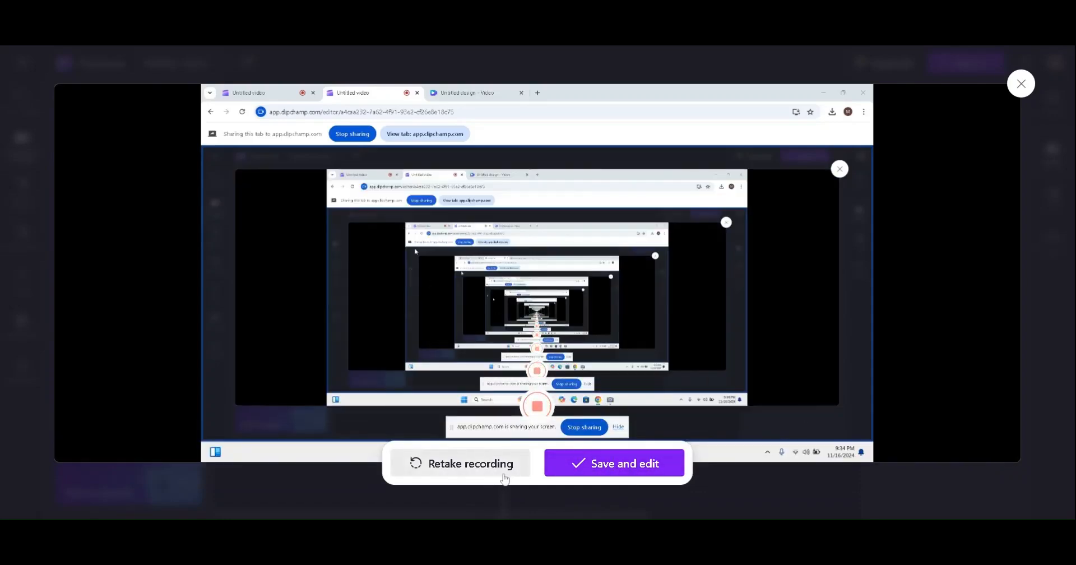
left_click(503, 476)
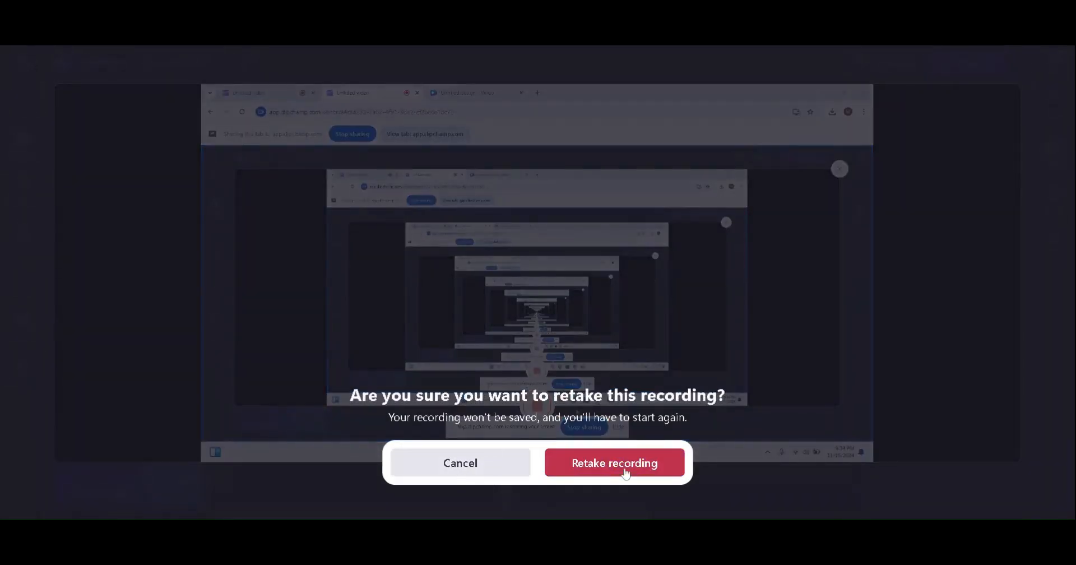
left_click(626, 472)
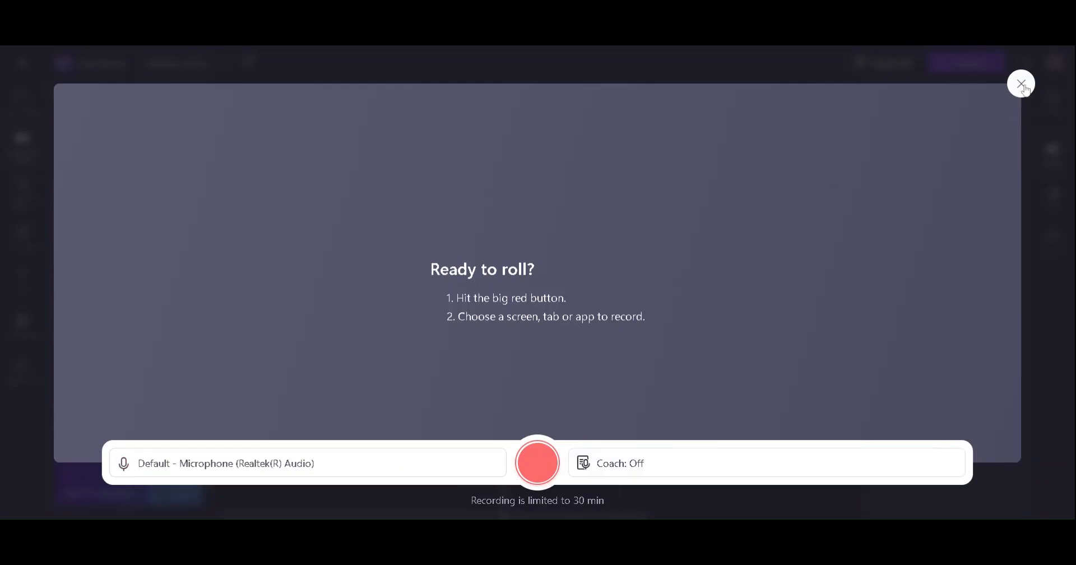
left_click(1022, 85)
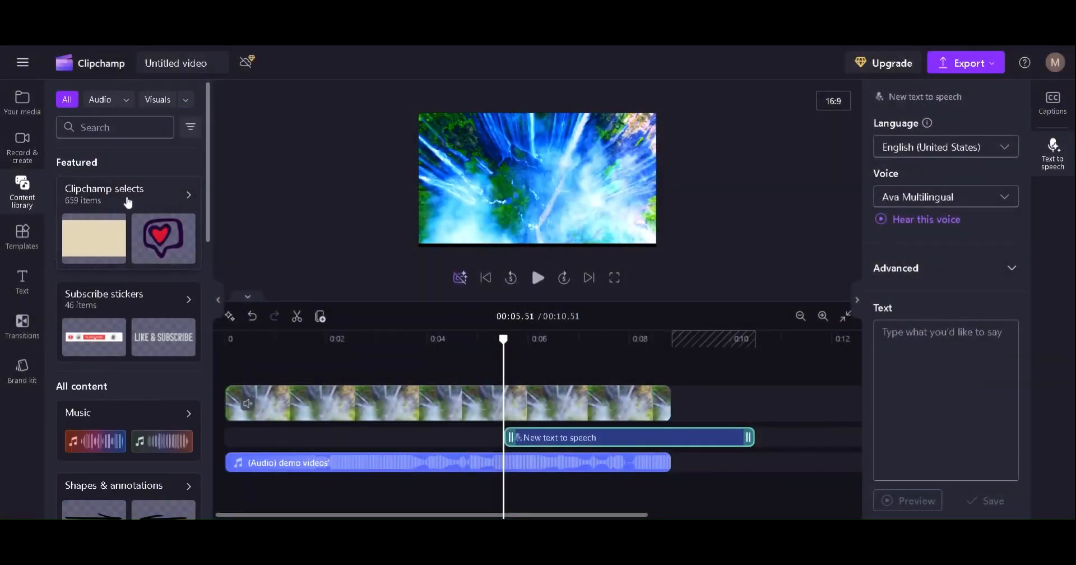
Drop the Red & blue fire waves video from Clipchamp selects after the waterfall clip and preview it
left_click(129, 202)
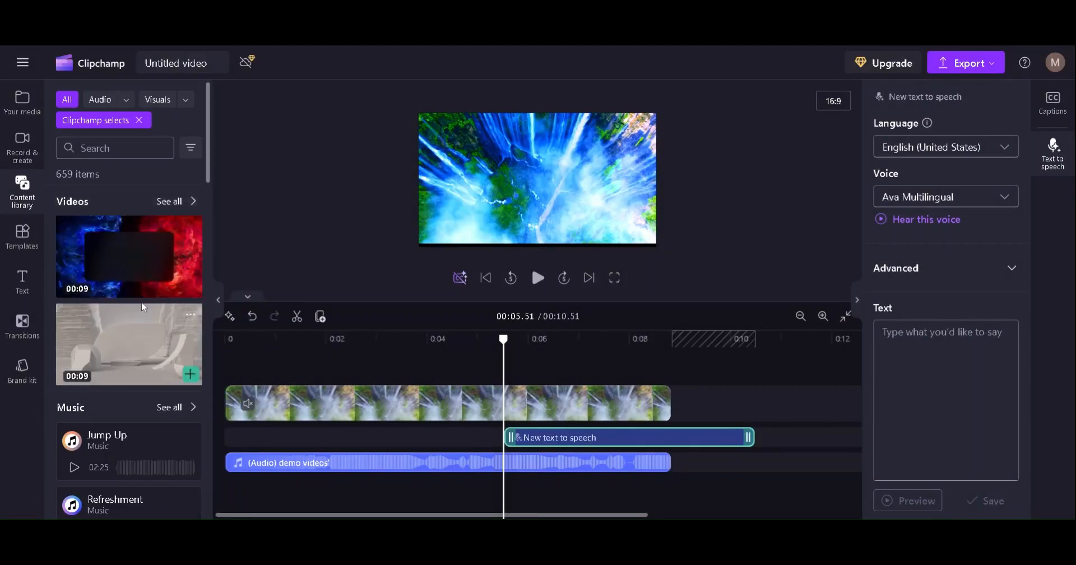
mouse_move(148, 282)
left_click_drag(138, 258, 698, 385)
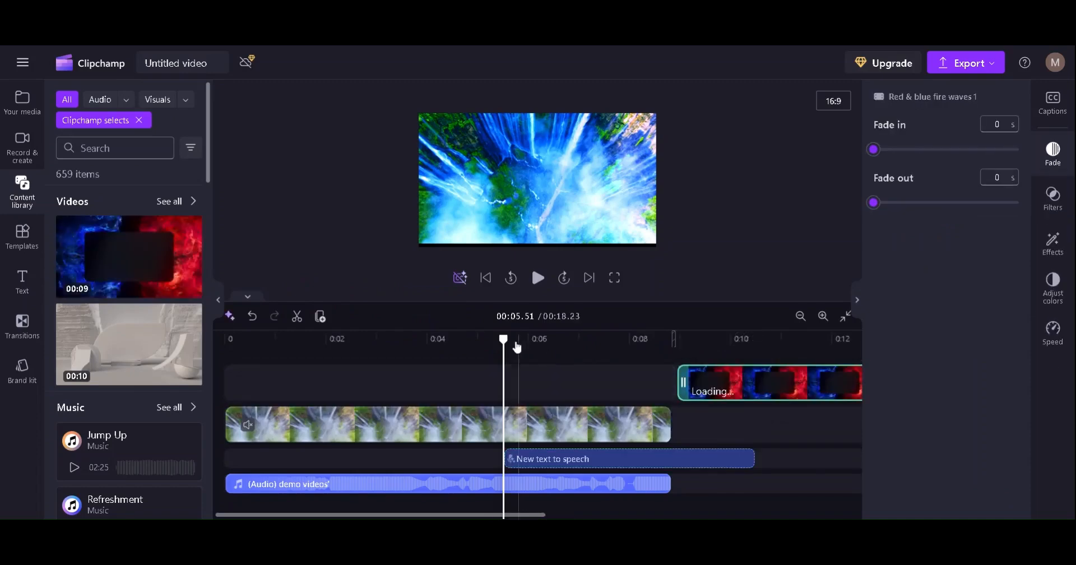
left_click_drag(506, 340, 681, 348)
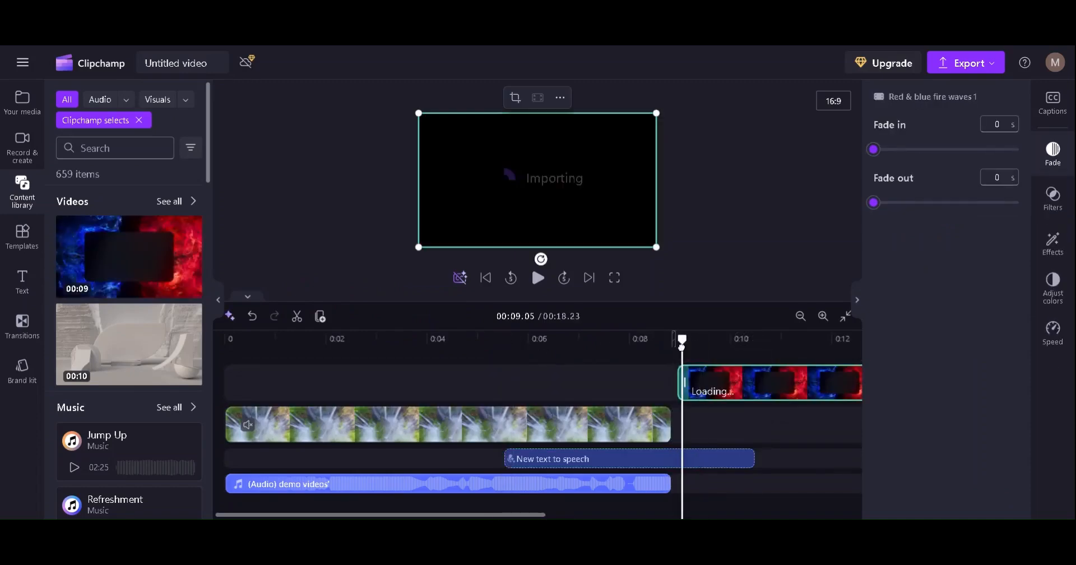
left_click(537, 279)
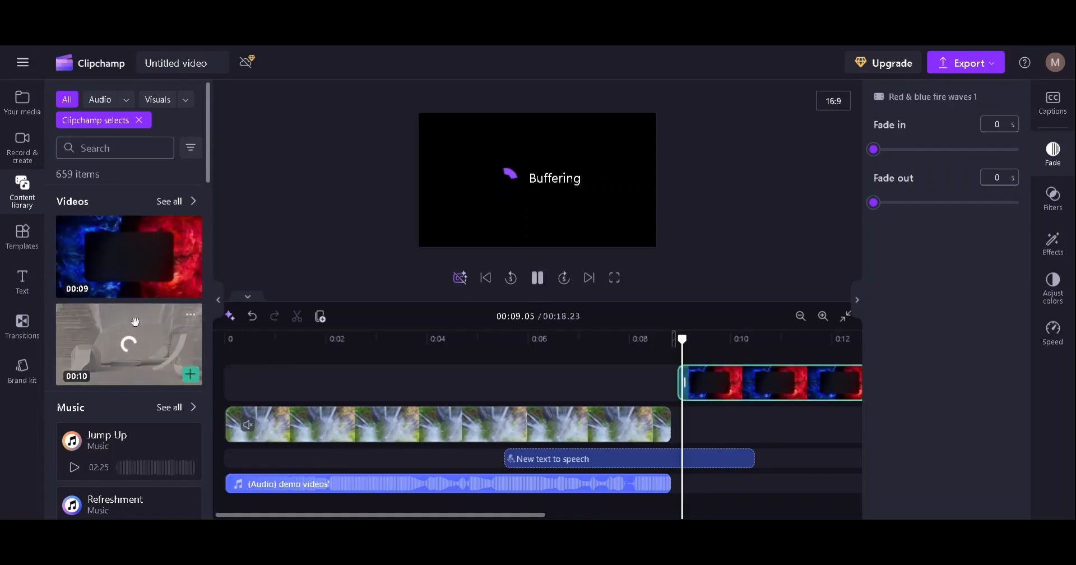
left_click(139, 120)
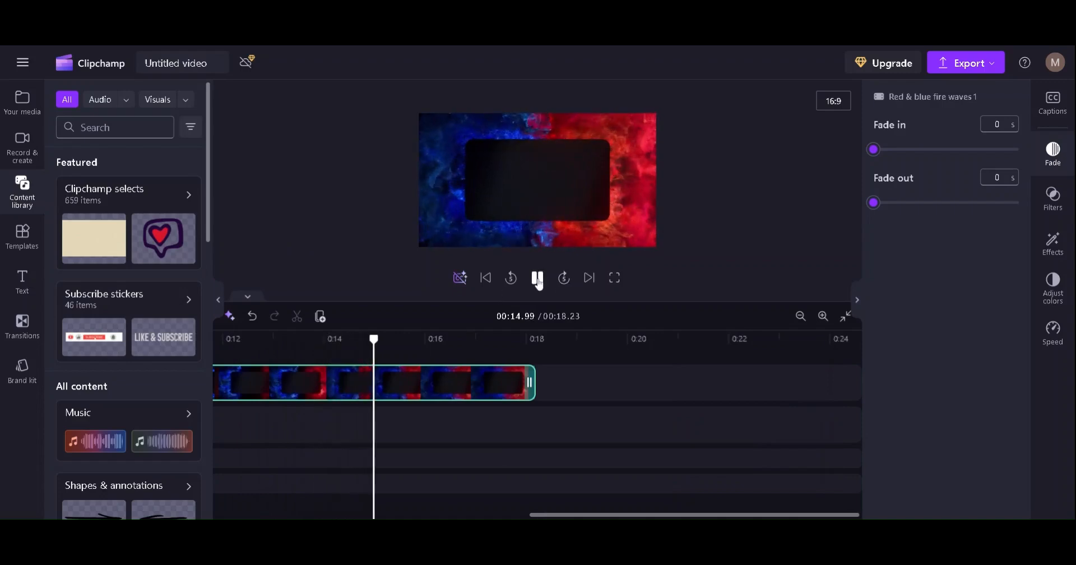
key("space")
Overlay the first subscribe sticker on the end of the fire waves clip and preview it
left_click(130, 305)
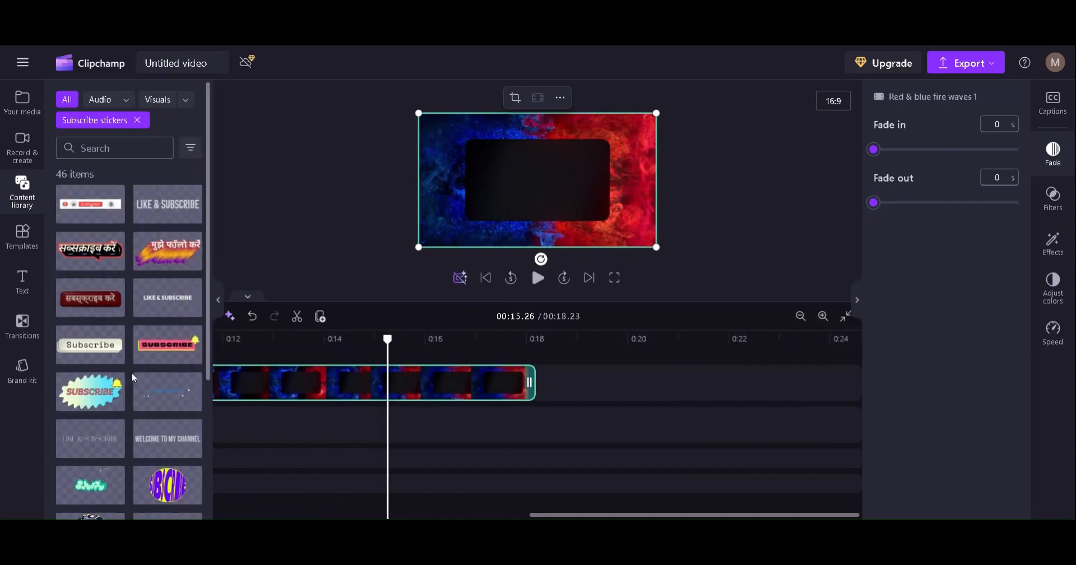
mouse_move(144, 332)
left_click_drag(109, 196, 497, 383)
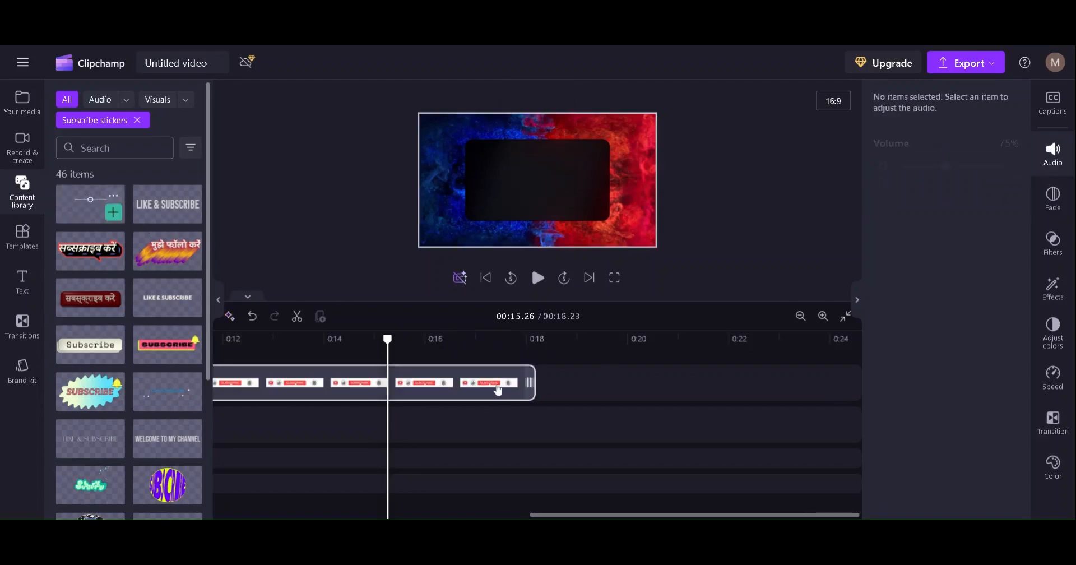
left_click(537, 277)
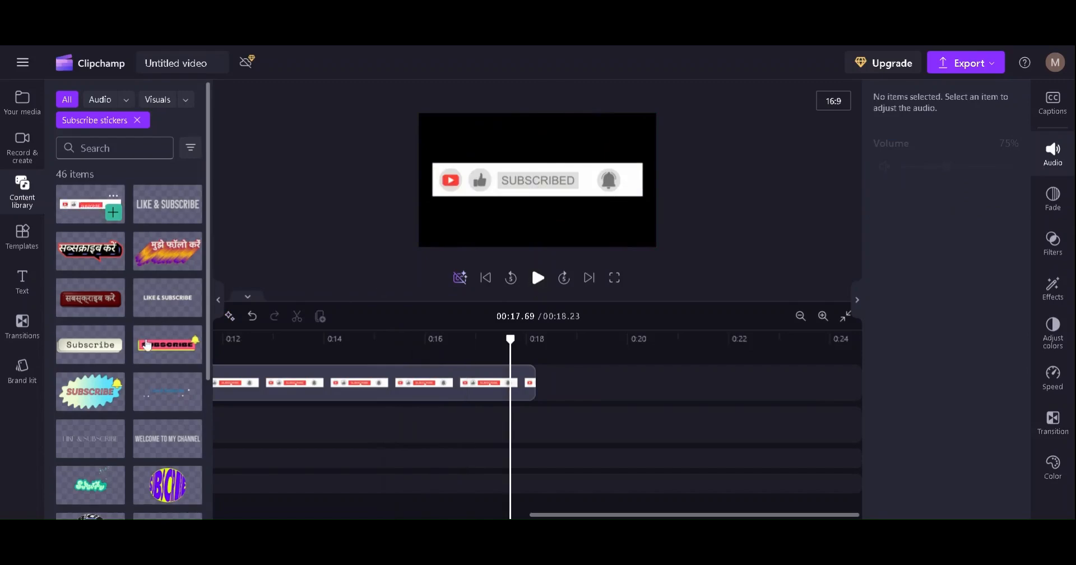
left_click_drag(210, 255, 200, 418)
scroll(200, 418, "up", 10)
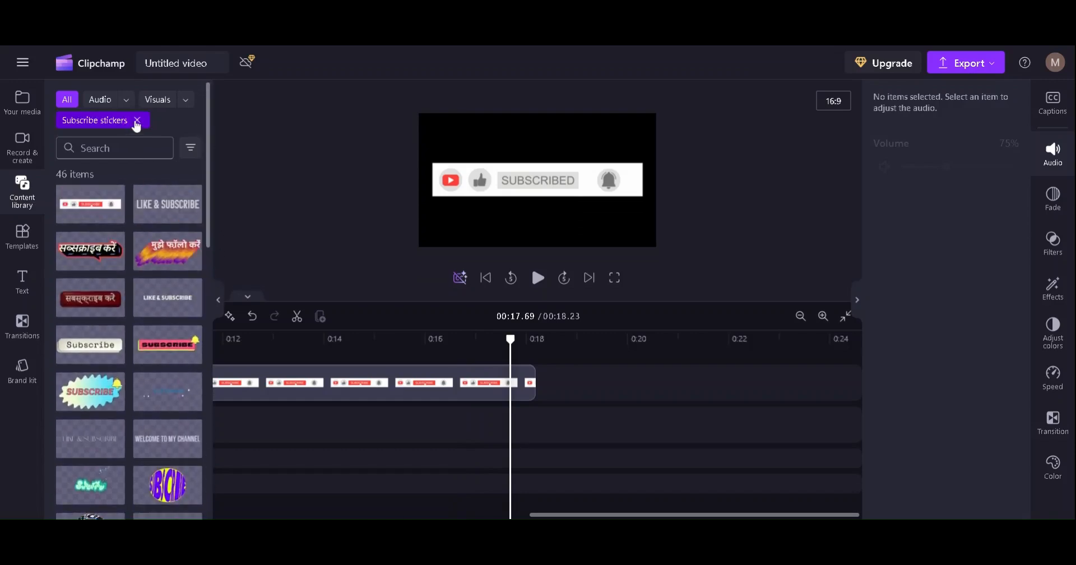
left_click(137, 119)
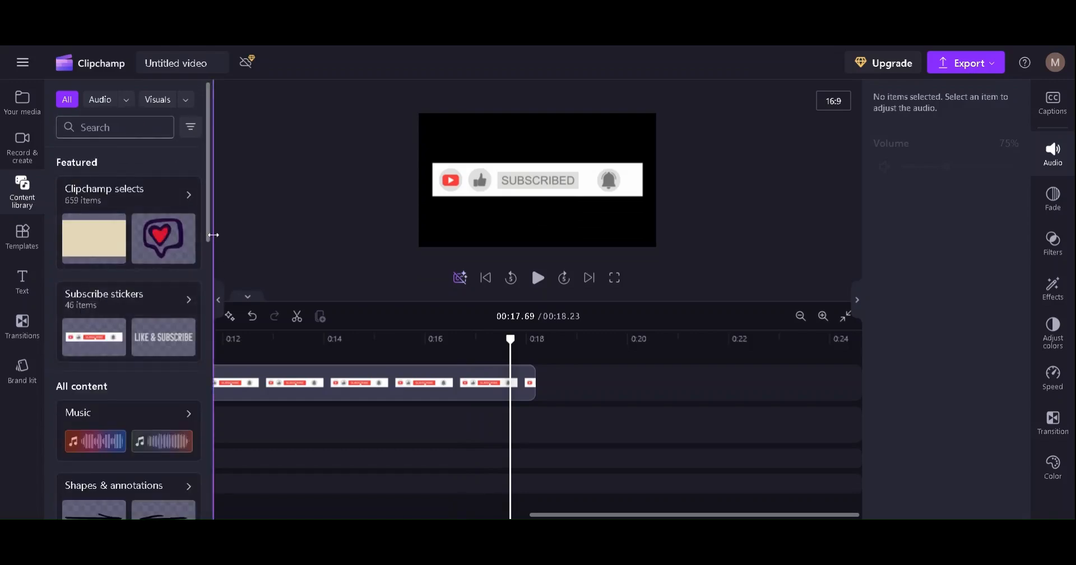
scroll(145, 216, "down", 5)
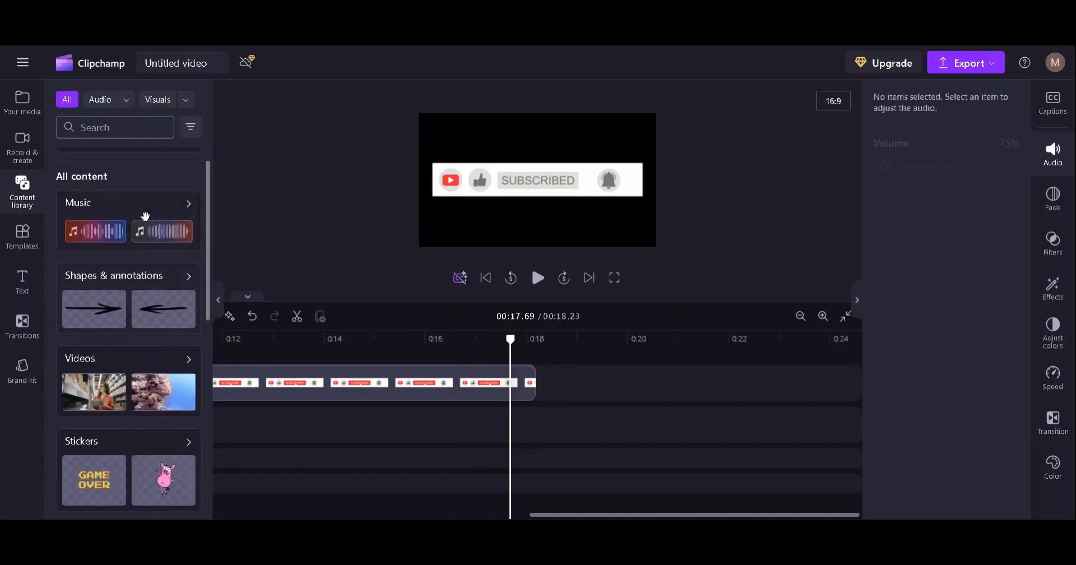
Add the Jump Up track from Clipchamp selects to the timeline at 0:00
left_click(88, 219)
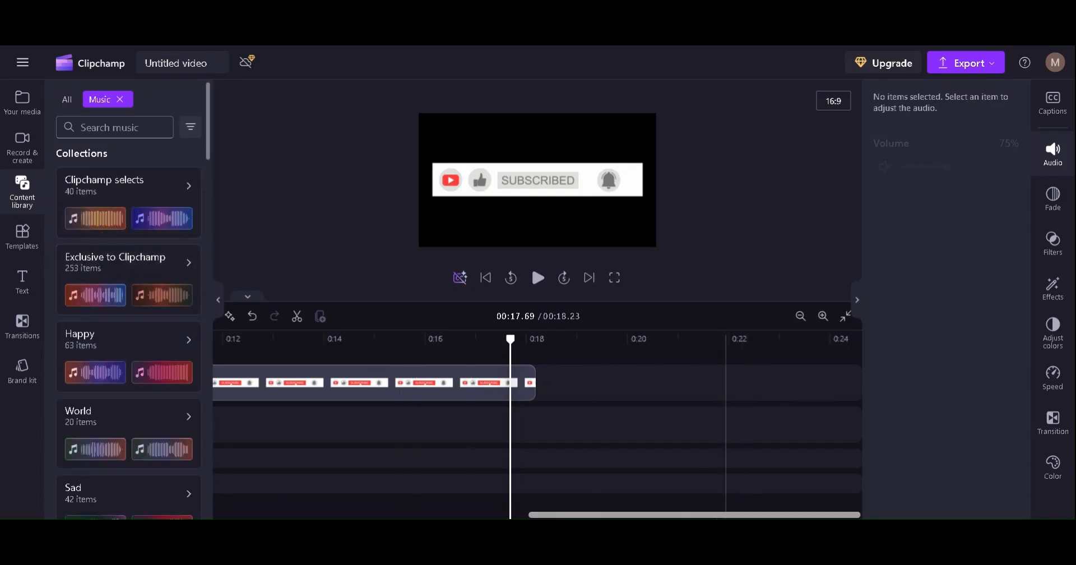
left_click_drag(681, 514, 365, 514)
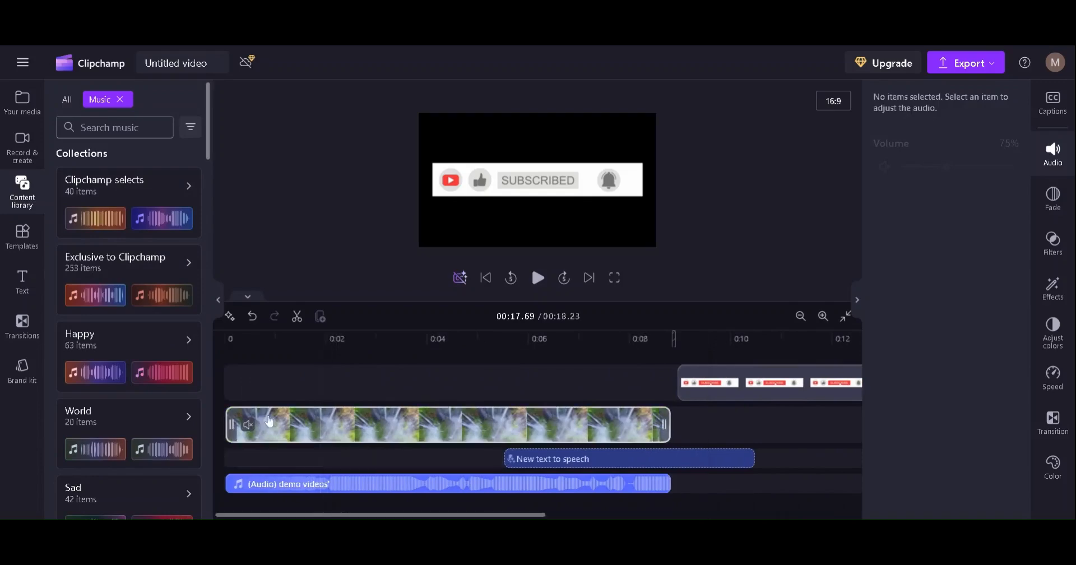
left_click(225, 373)
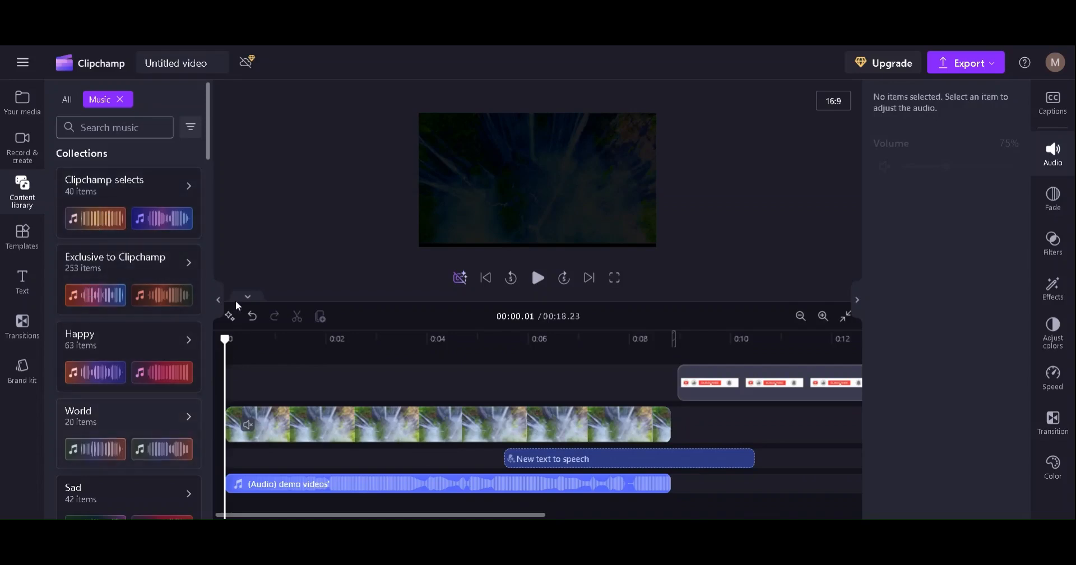
left_click_drag(206, 163, 208, 208)
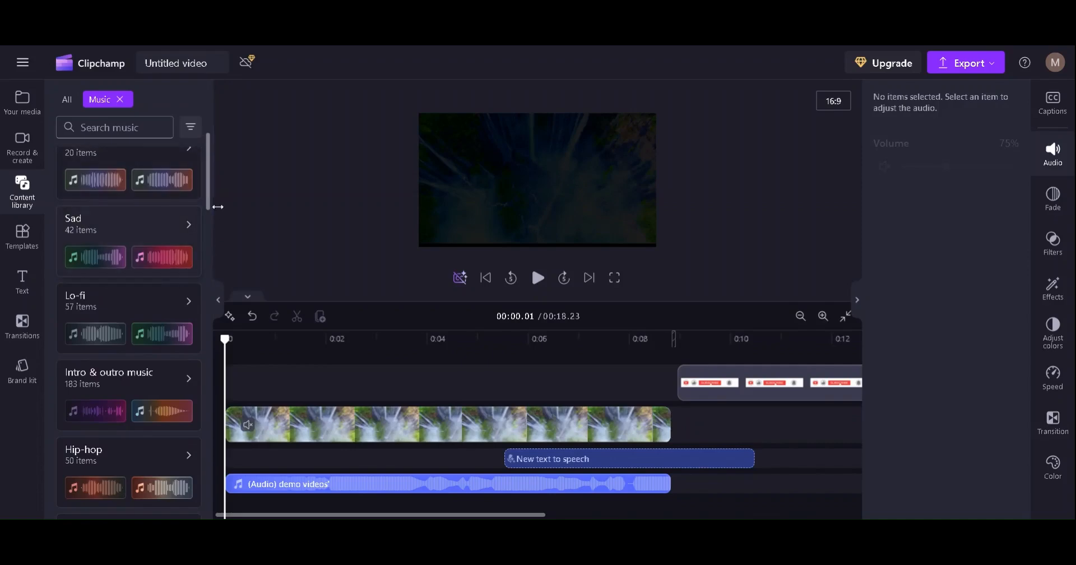
left_click_drag(213, 204, 211, 126)
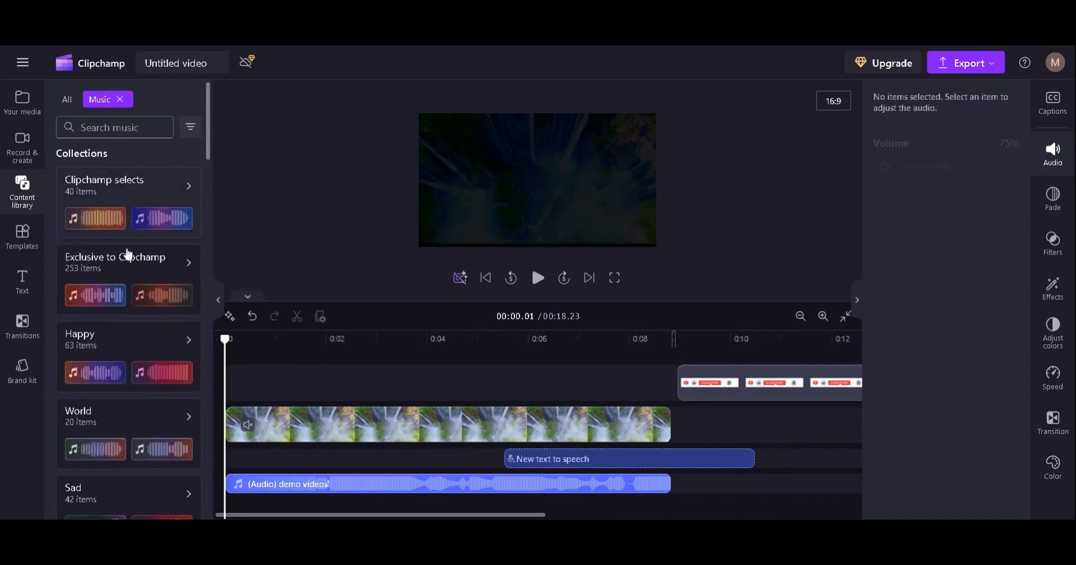
left_click(136, 194)
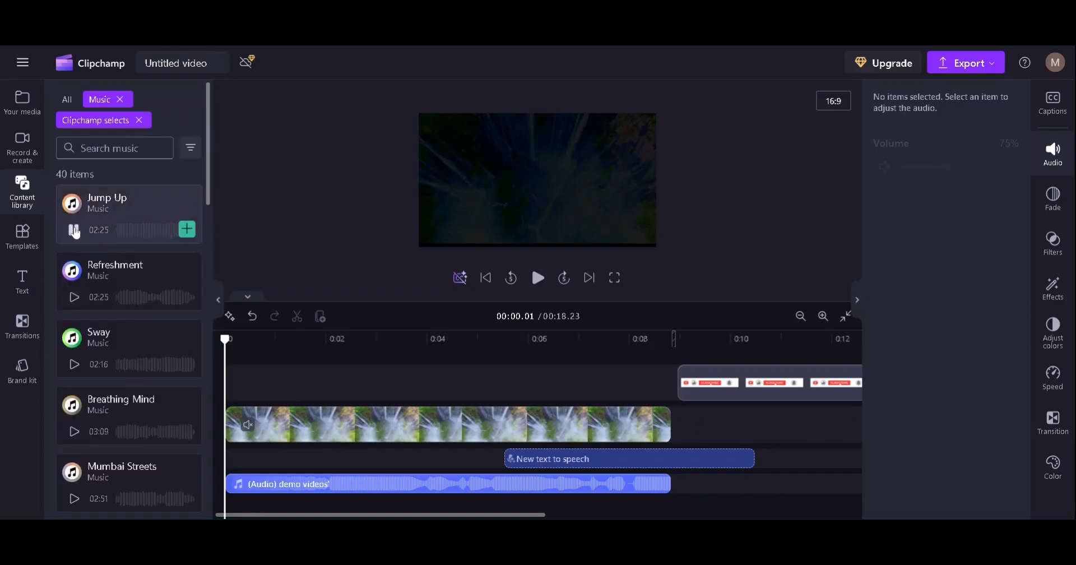
left_click_drag(123, 206, 284, 366)
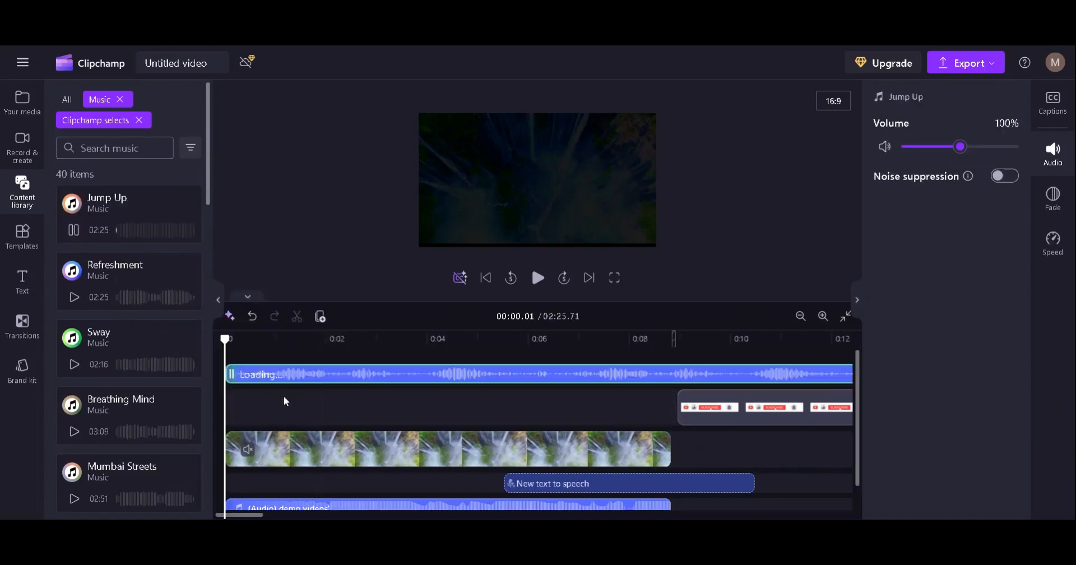
Play the video to hear the Jump Up background music, then stop it
left_click(538, 280)
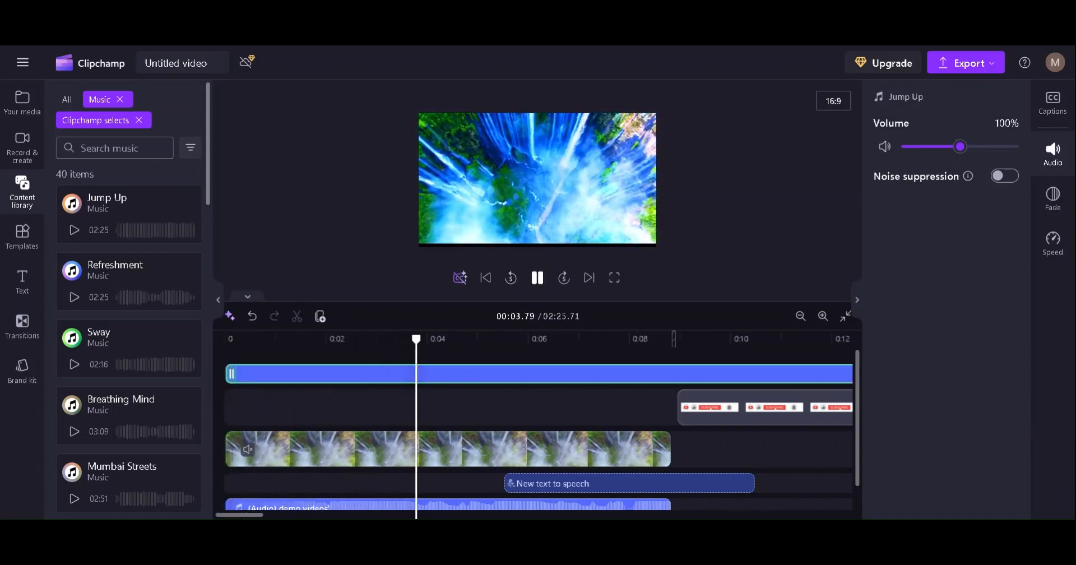
left_click(538, 279)
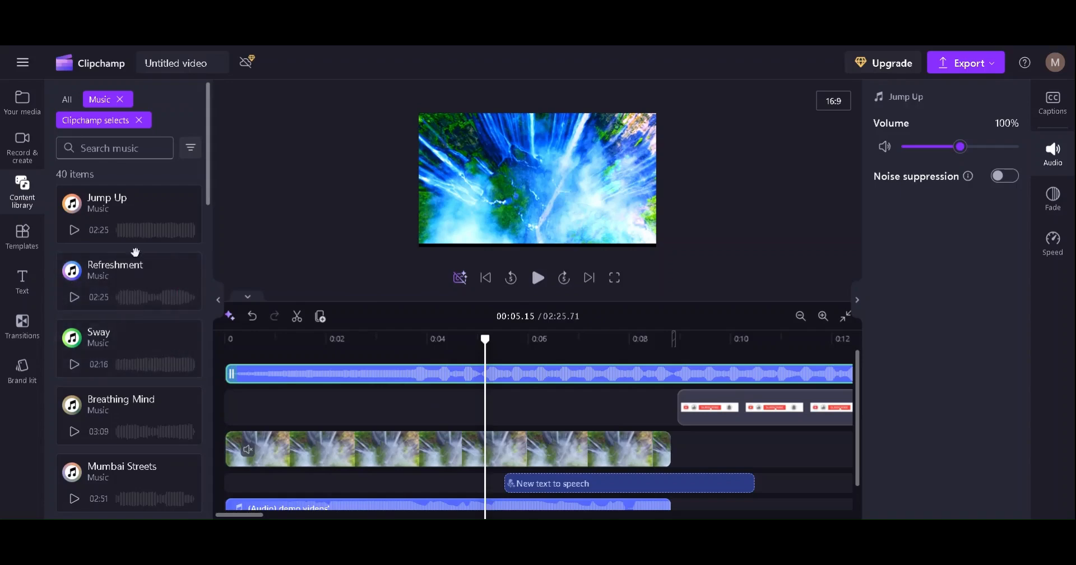
left_click(138, 119)
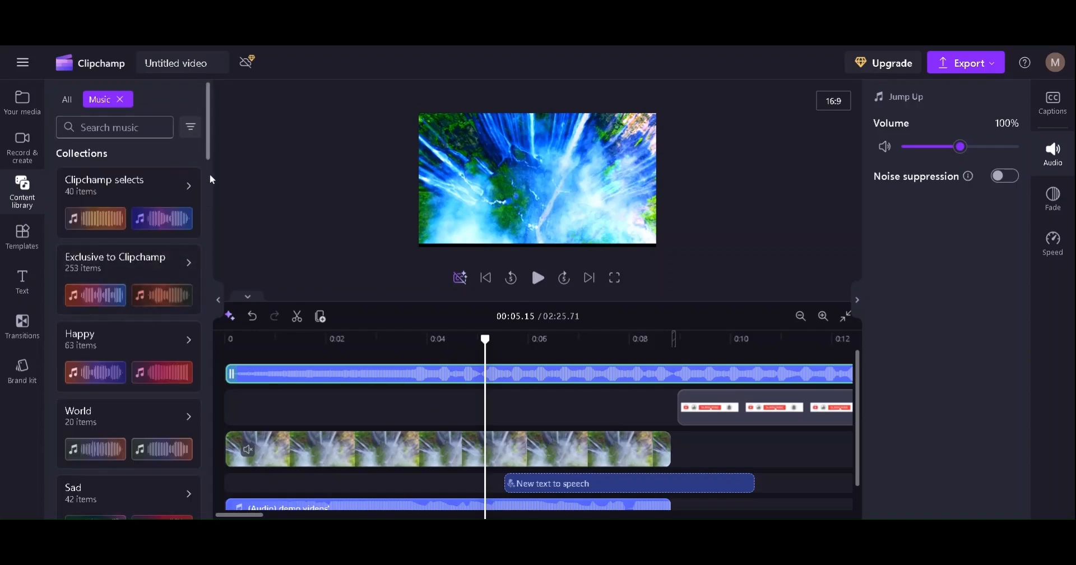
Browse the Templates library and show the All templates list
left_click_drag(210, 158, 226, 335)
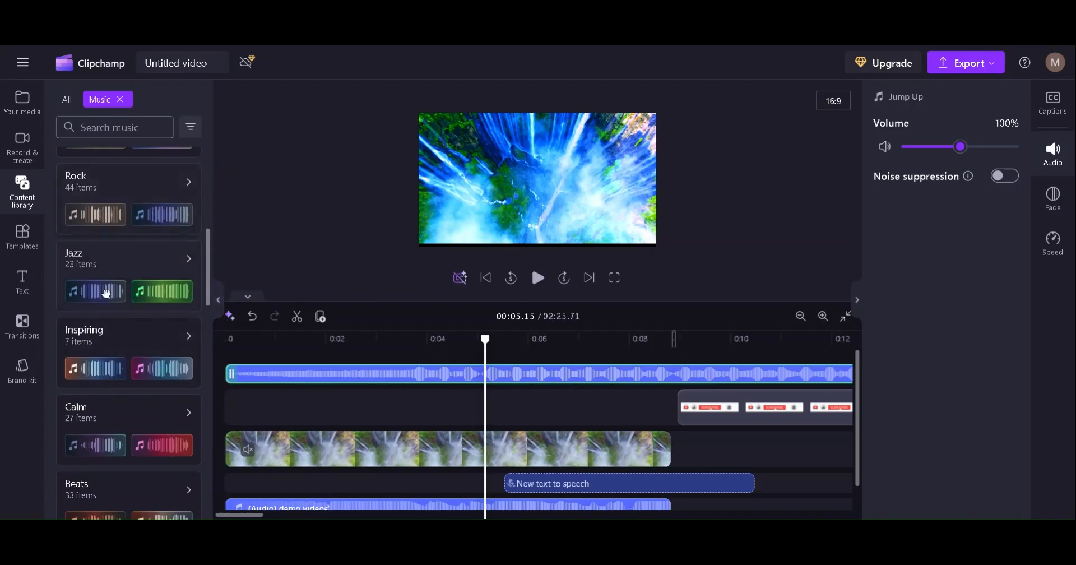
left_click(23, 237)
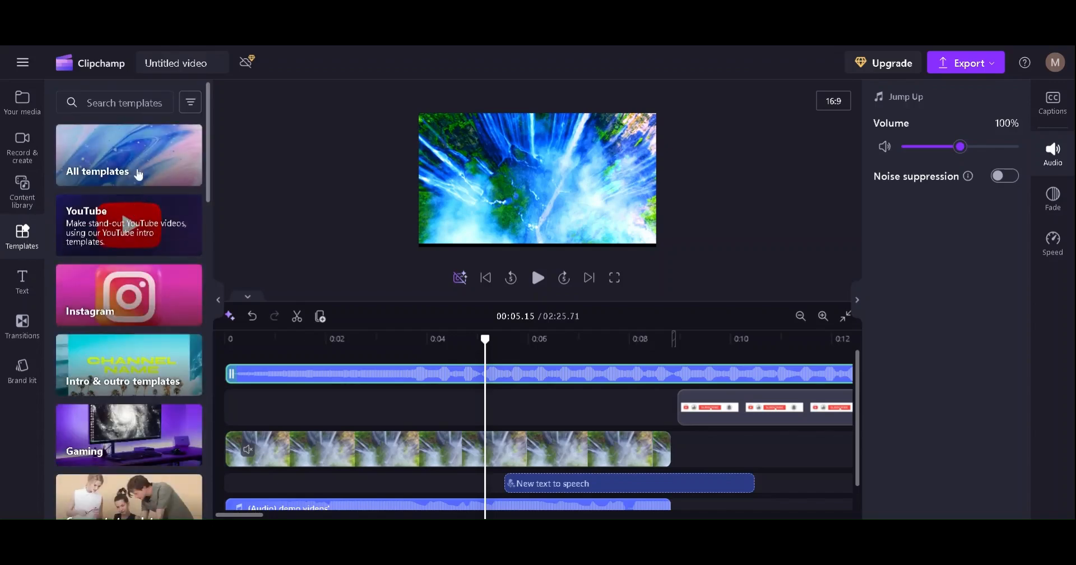
left_click_drag(214, 182, 202, 507)
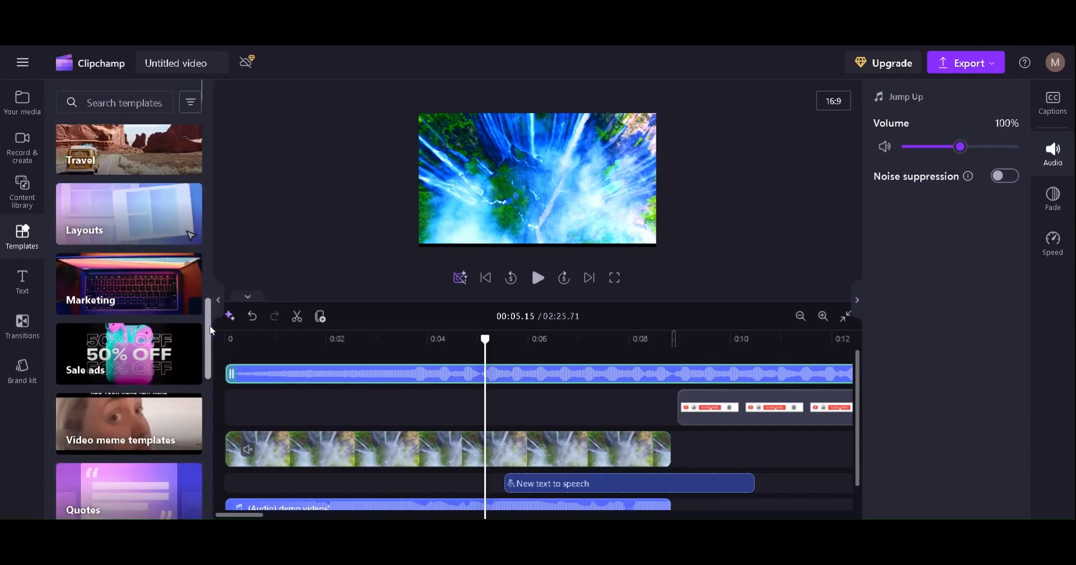
left_click_drag(214, 327, 215, 112)
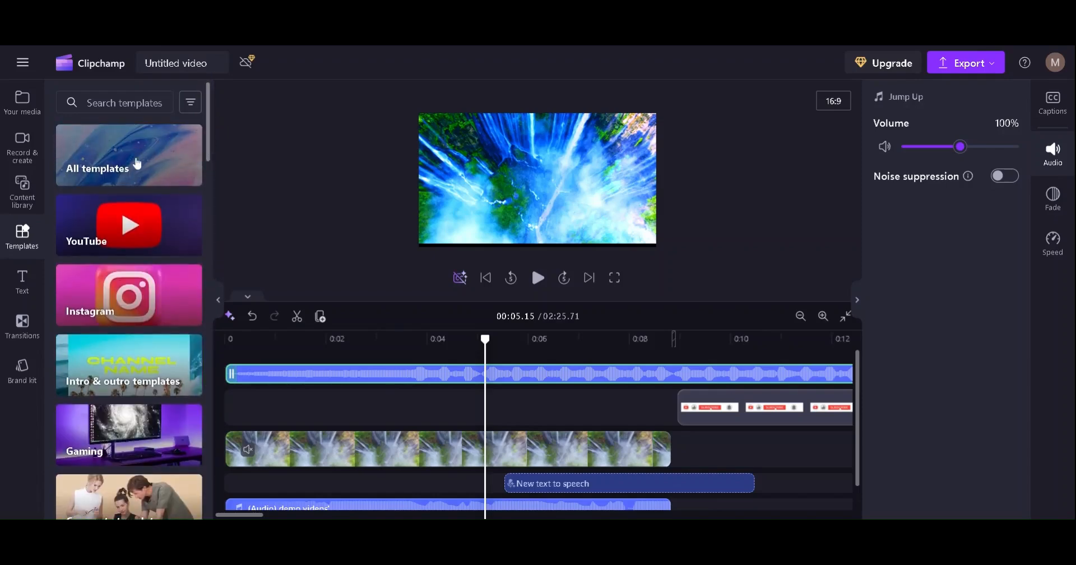
left_click(137, 162)
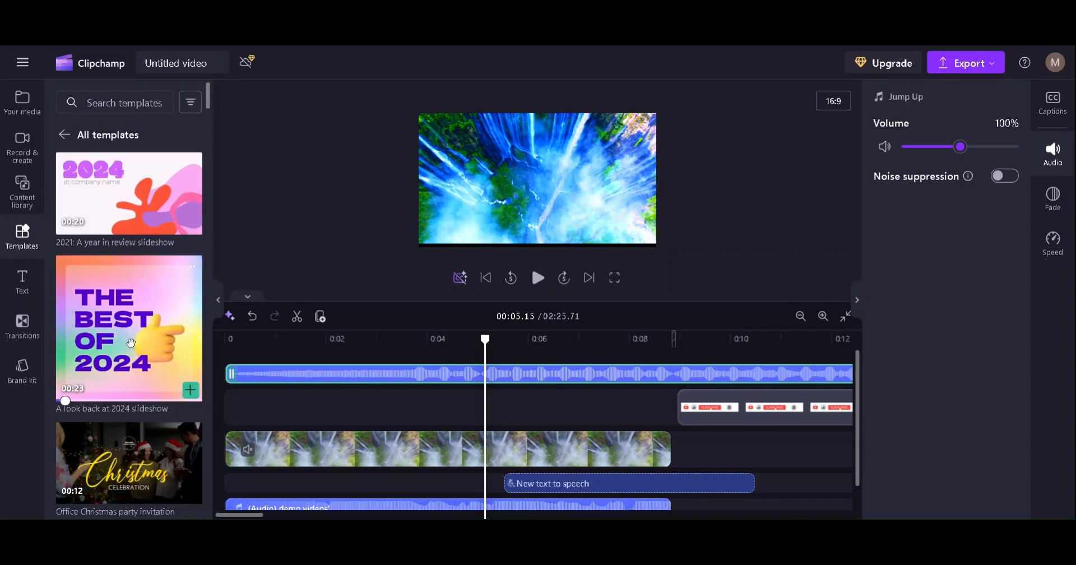
left_click(272, 399)
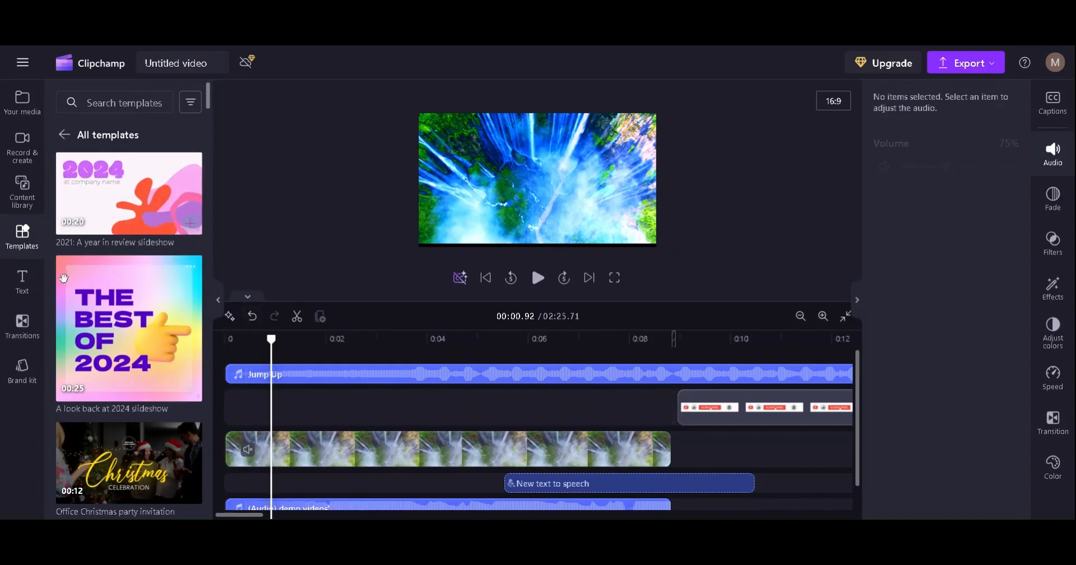
Add two Plain text clips, the second after the subscribe sticker around 0:19
left_click(26, 297)
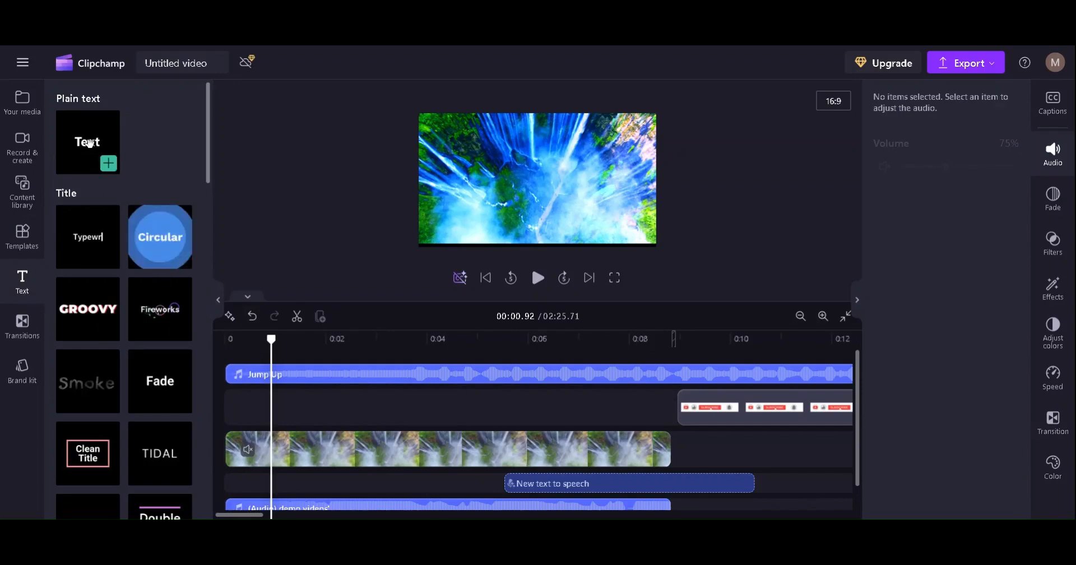
left_click_drag(89, 144, 320, 408)
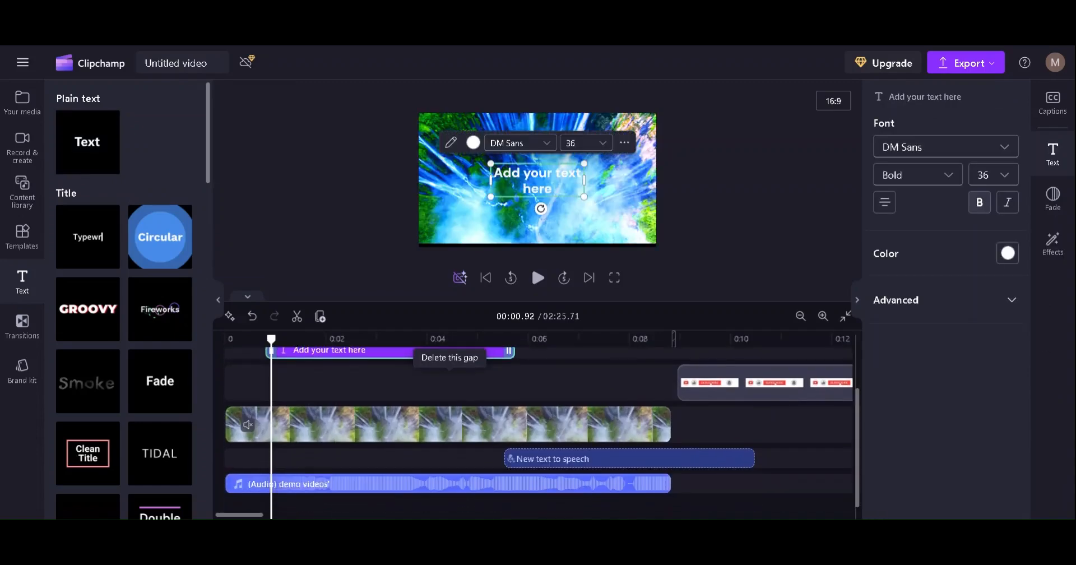
left_click_drag(247, 517, 318, 516)
left_click_drag(75, 139, 335, 401)
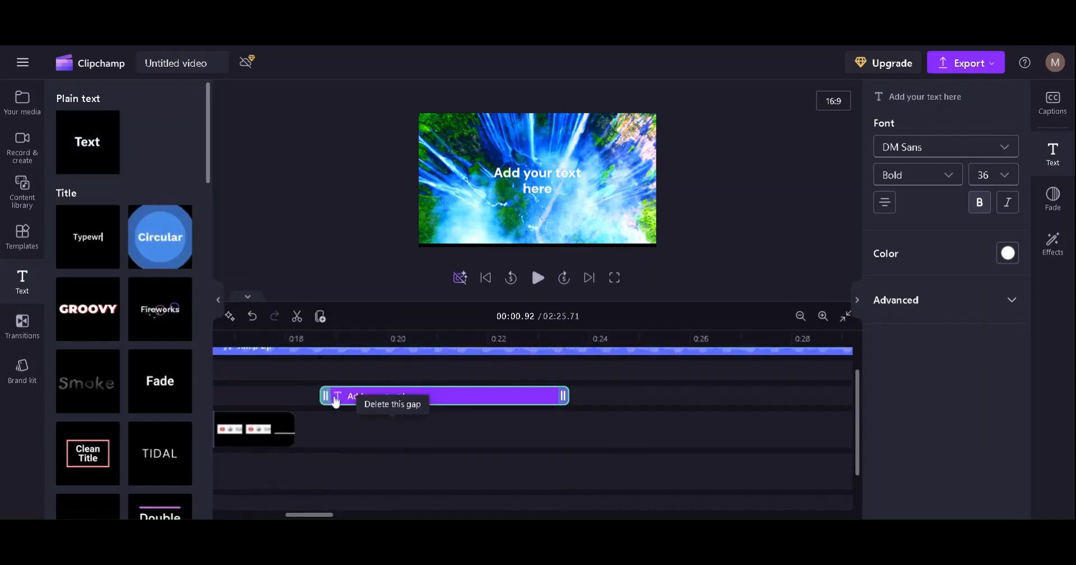
Replace the placeholder text of the title near 0:19 with 'creative makers path'
left_click(313, 360)
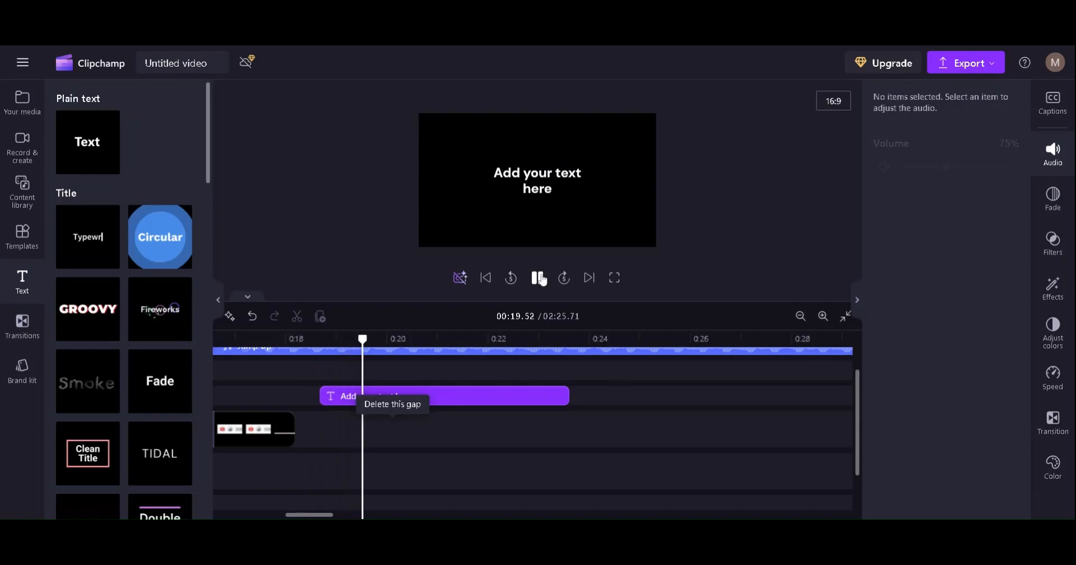
left_click(541, 187)
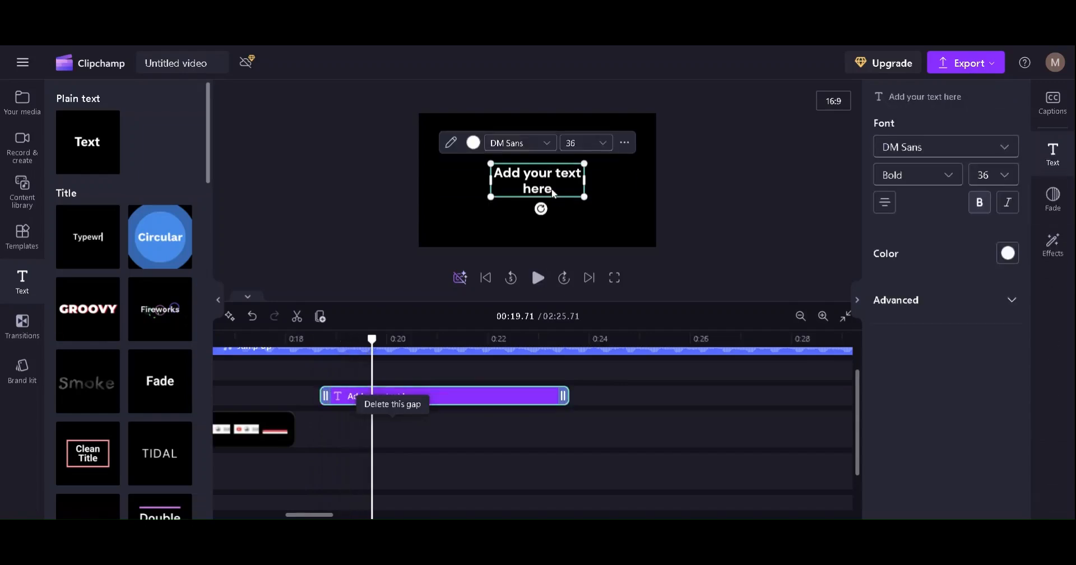
double_click(551, 192)
key("BackSpace")
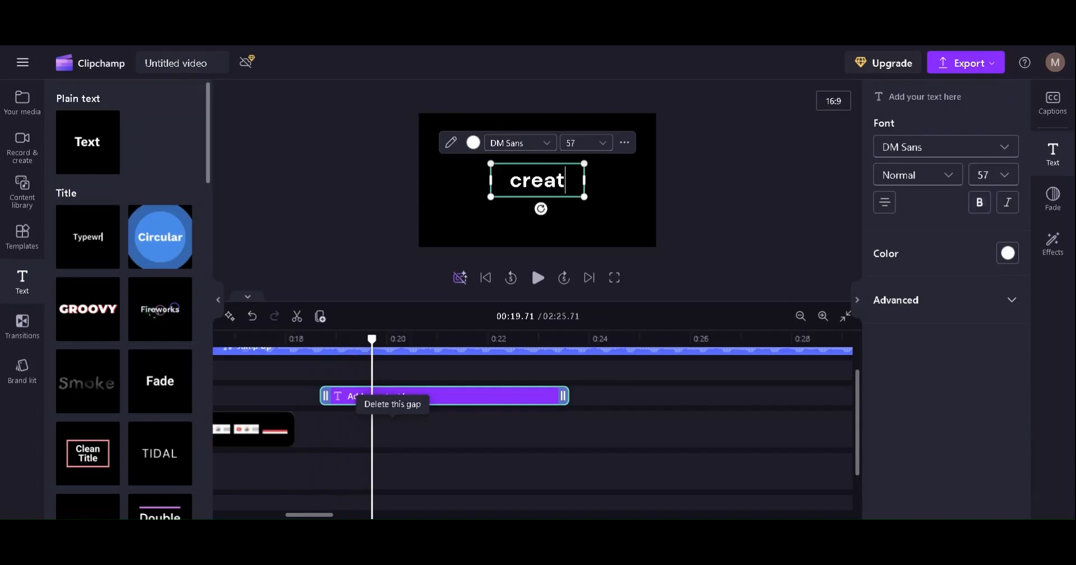
type("creative mak")
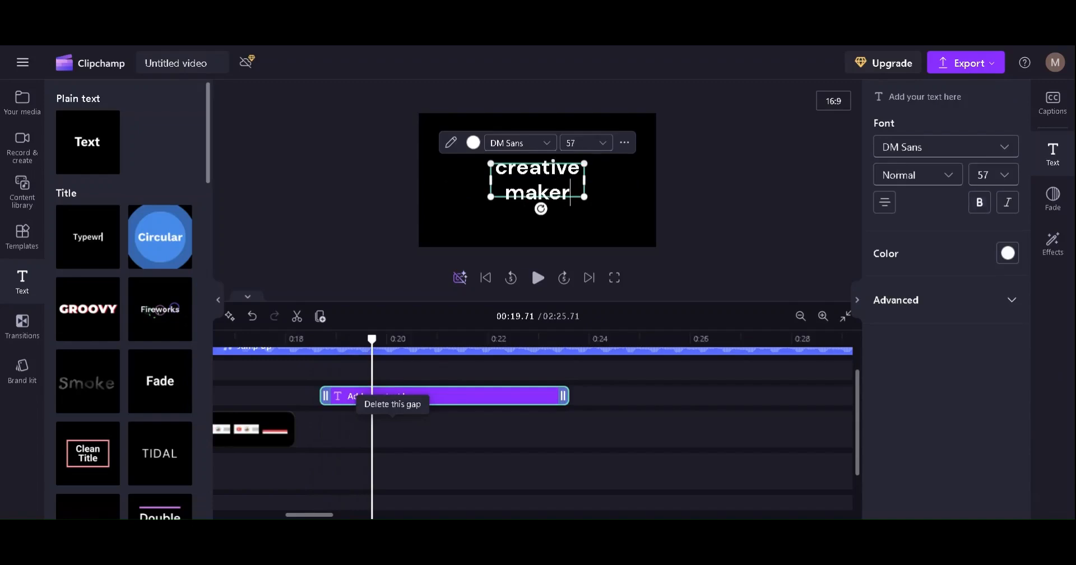
type("ers path")
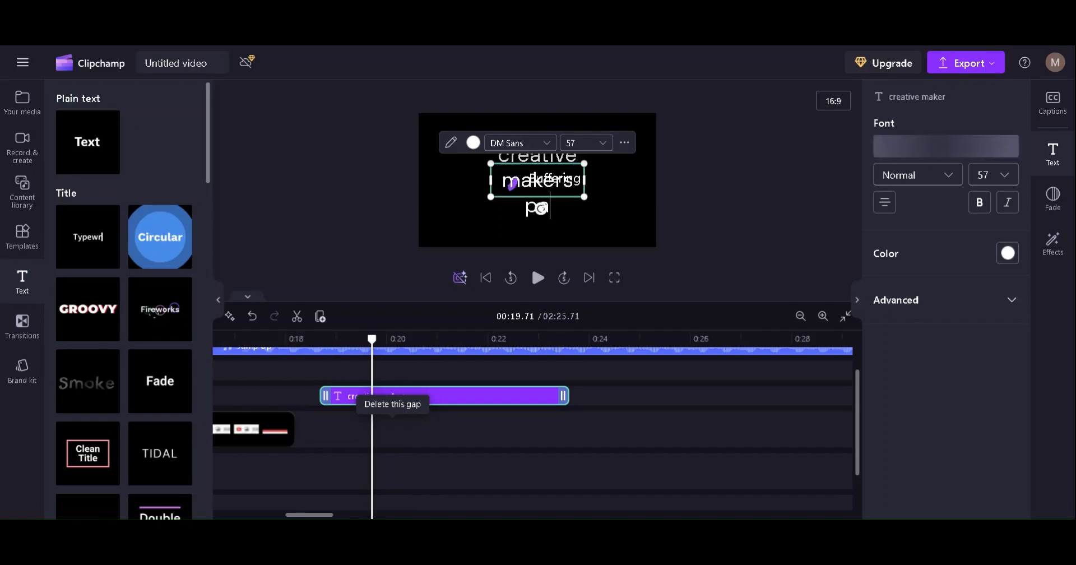
left_click(602, 208)
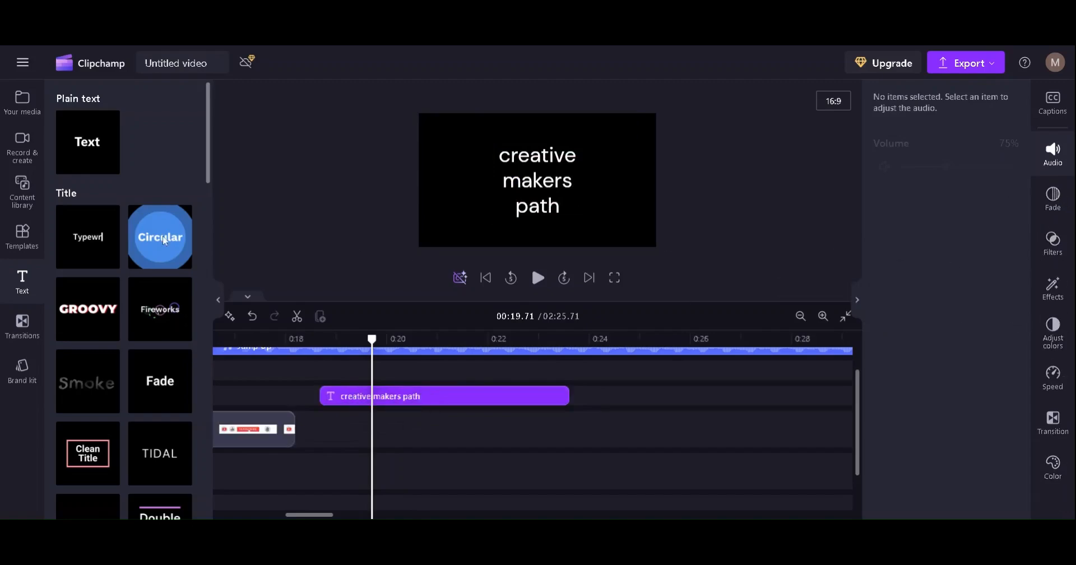
Apply the Circular style to the 'creative makers path' title and preview it in playback
mouse_move(154, 247)
left_click_drag(154, 238, 443, 408)
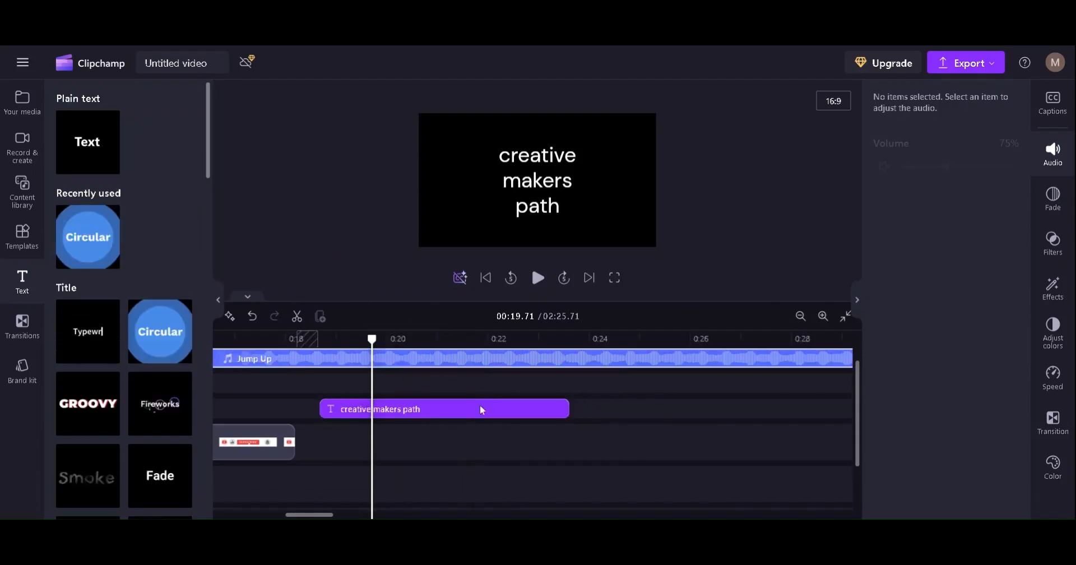
left_click(537, 277)
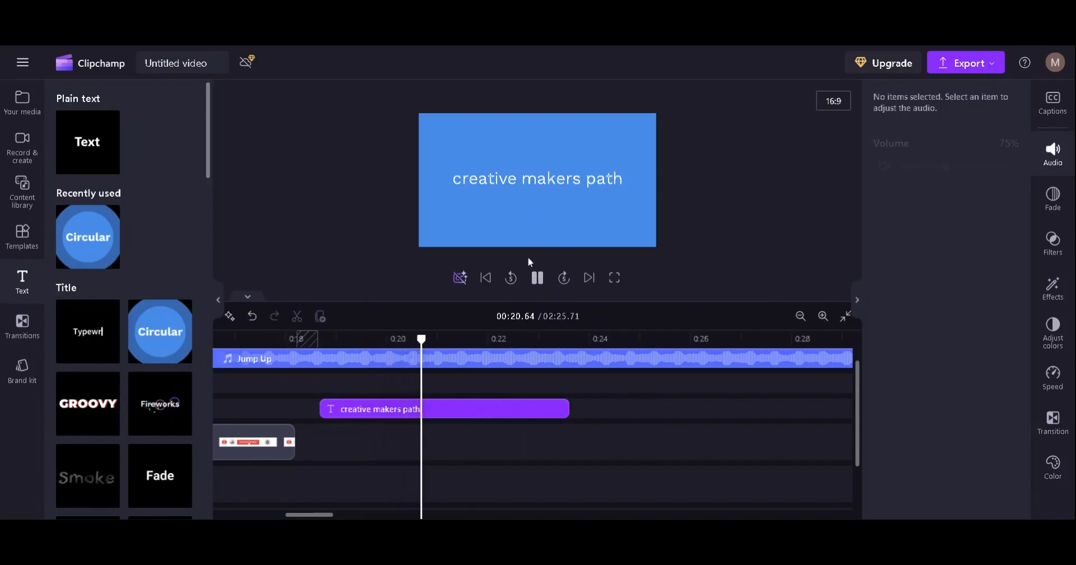
left_click(539, 280)
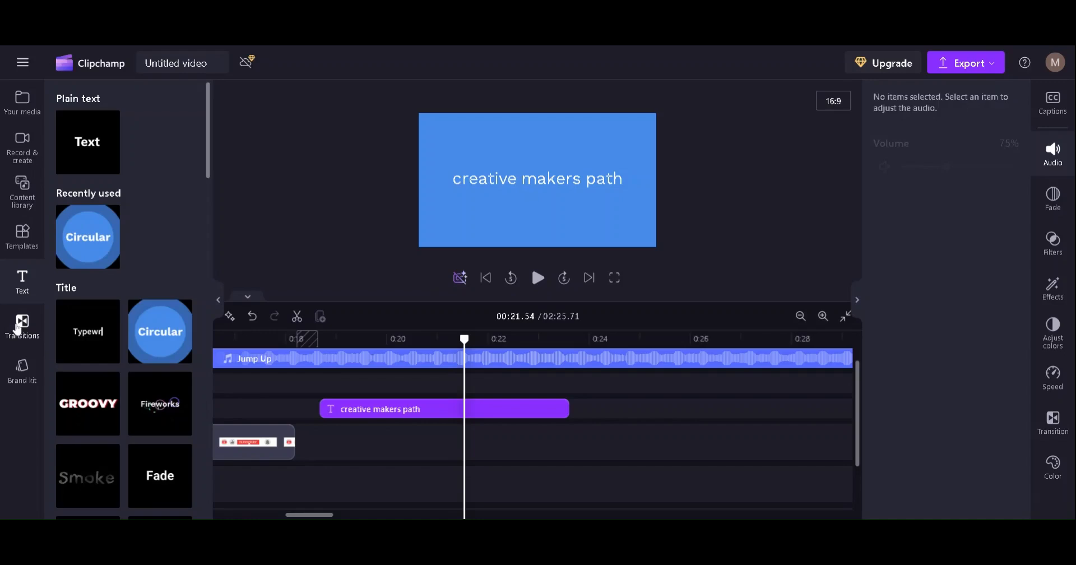
left_click(19, 326)
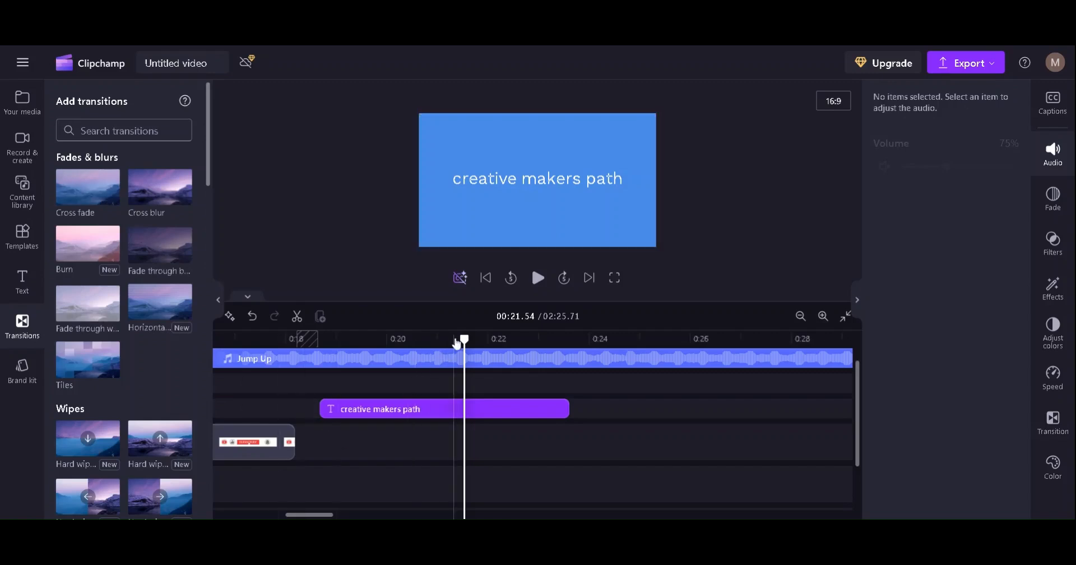
Split the waterfall video clip at 00:01.01
left_click_drag(464, 338, 371, 339)
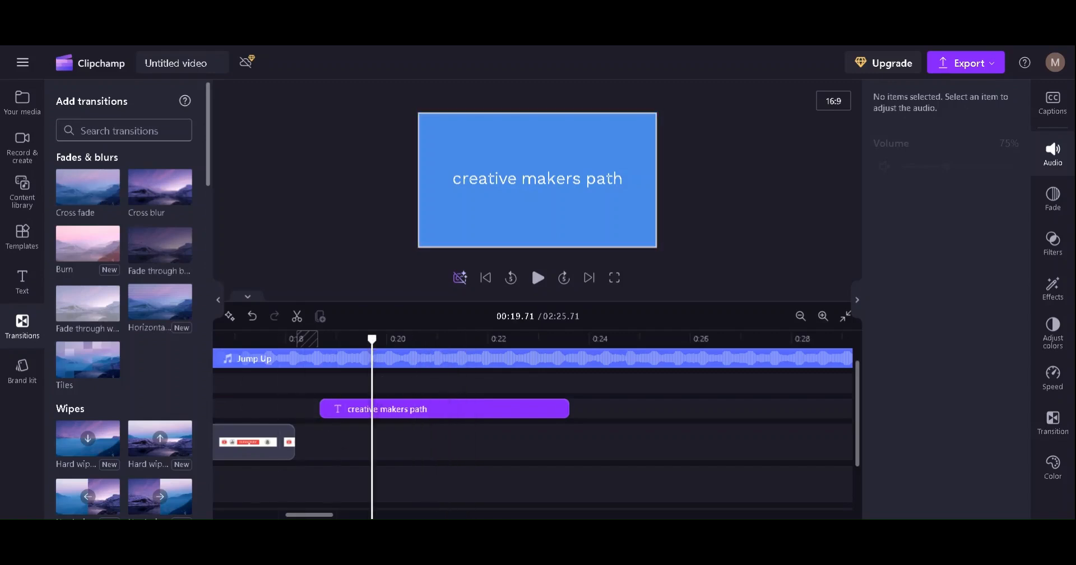
scroll(260, 493, "left", 10)
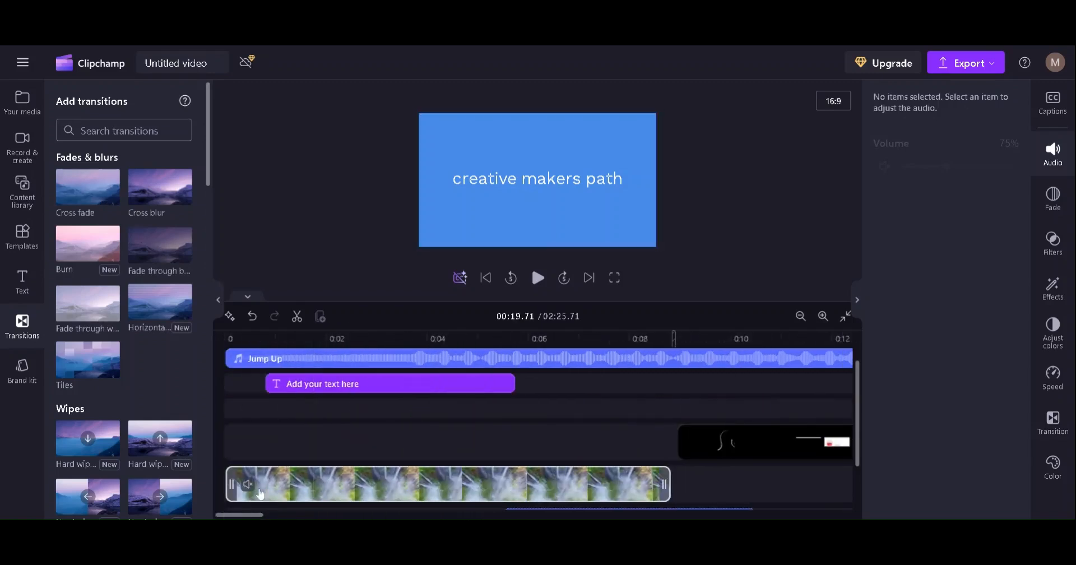
left_click(282, 486)
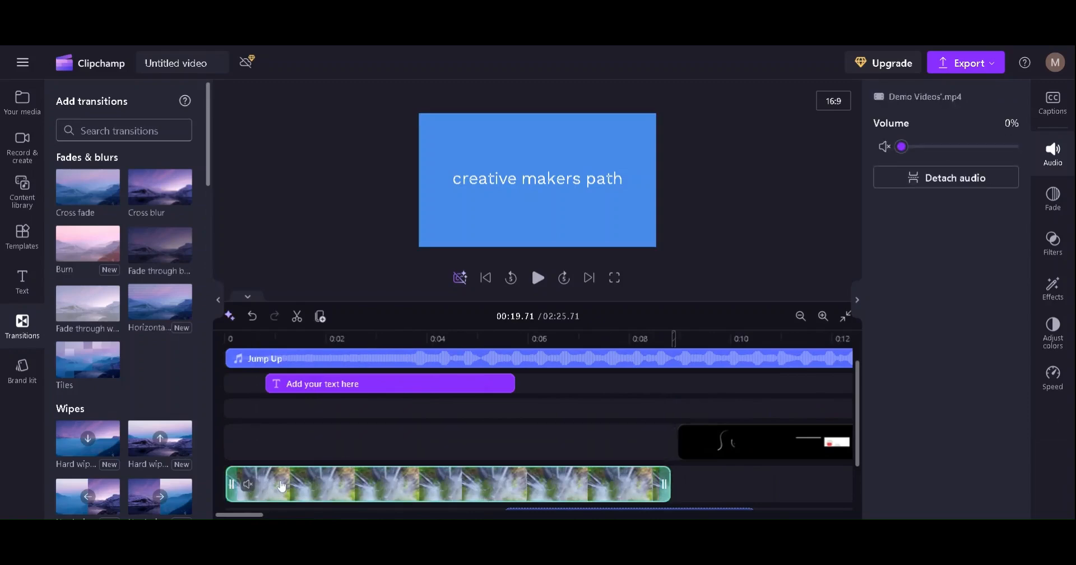
left_click(276, 338)
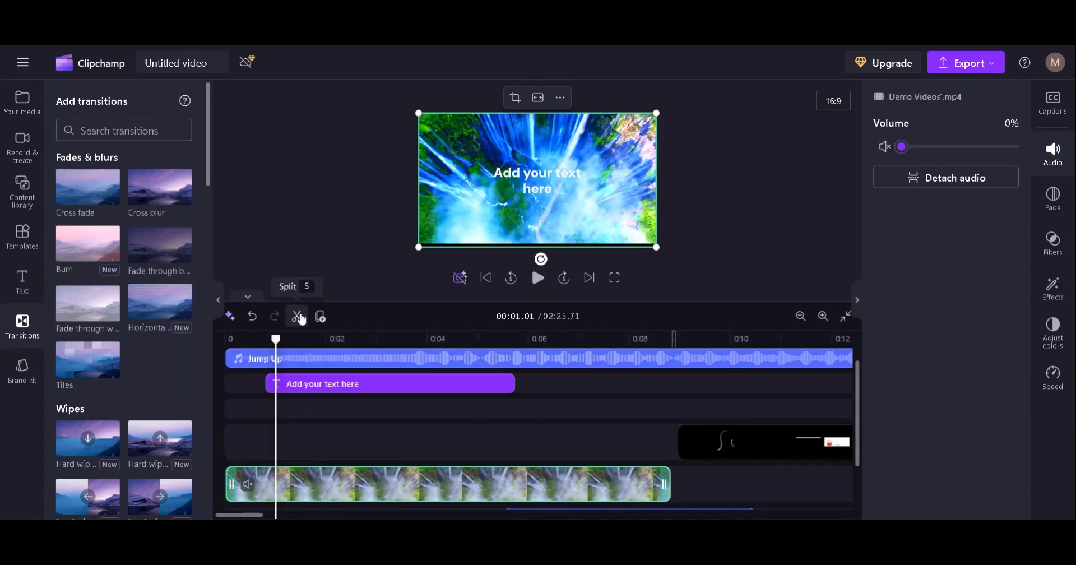
left_click(297, 316)
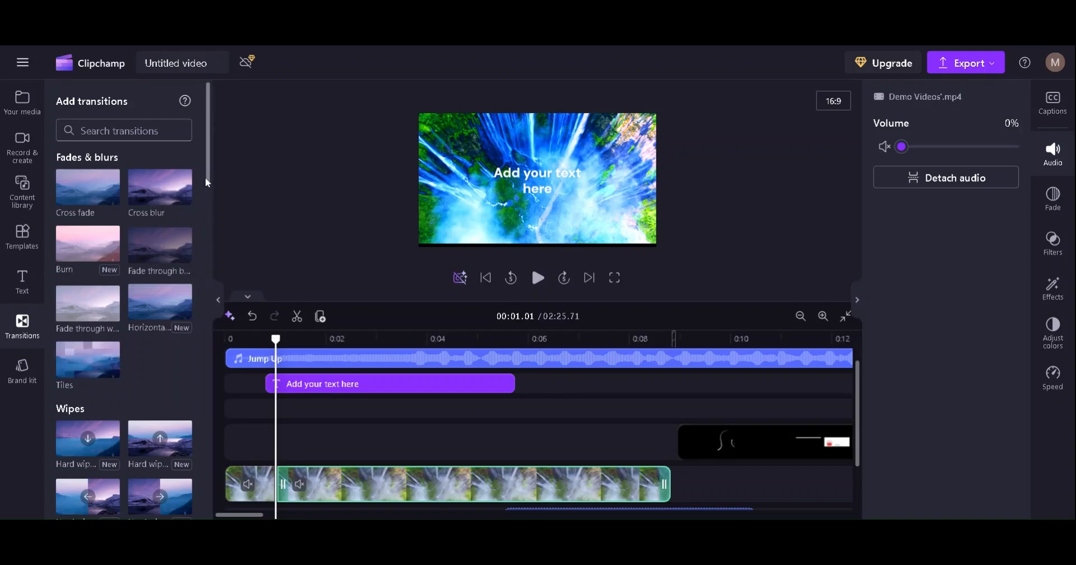
Place a Hard wipe up transition at the cut between the two clips
scroll(205, 177, "down", 3)
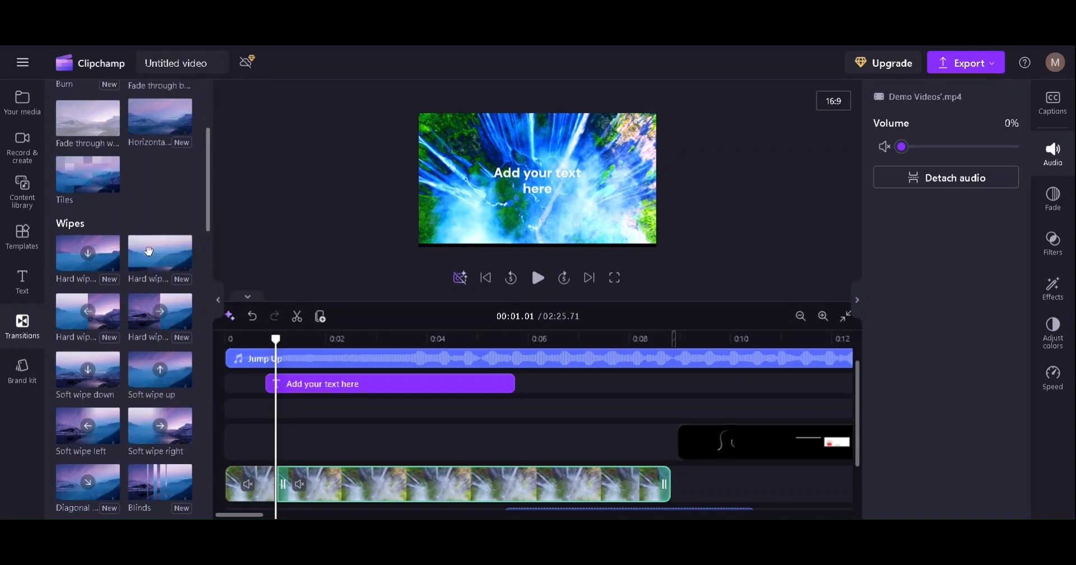
left_click_drag(149, 250, 277, 484)
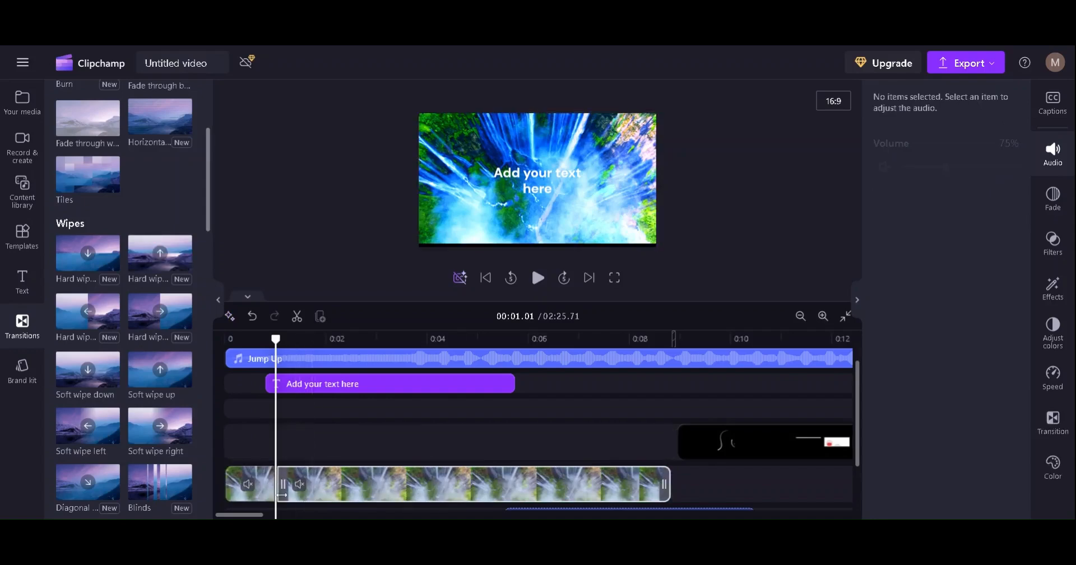
left_click_drag(145, 259, 282, 490)
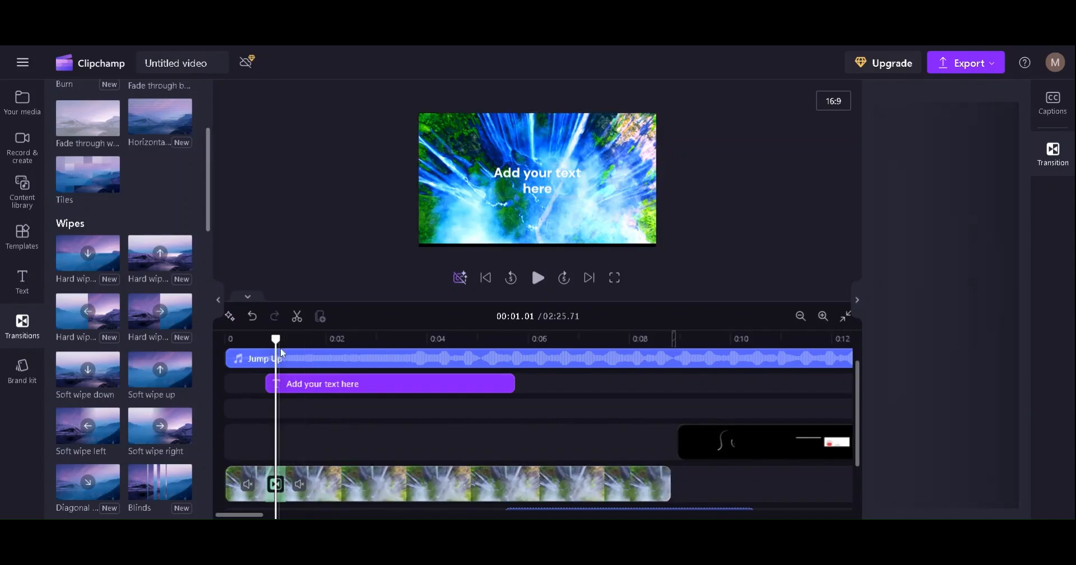
Drop in the Hard wipe up transition and play the opening to watch it
left_click(273, 339)
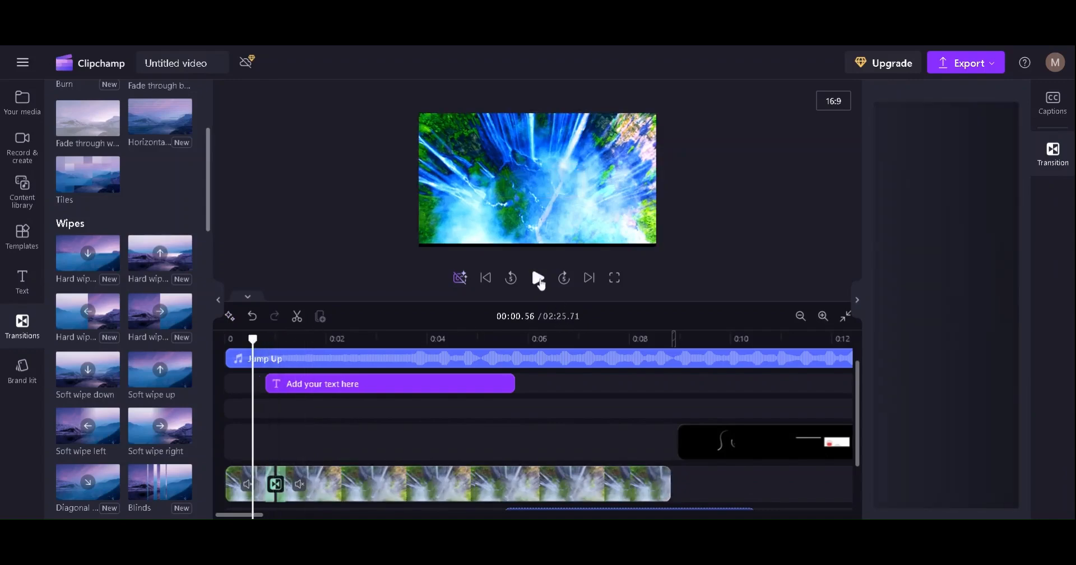
left_click(539, 279)
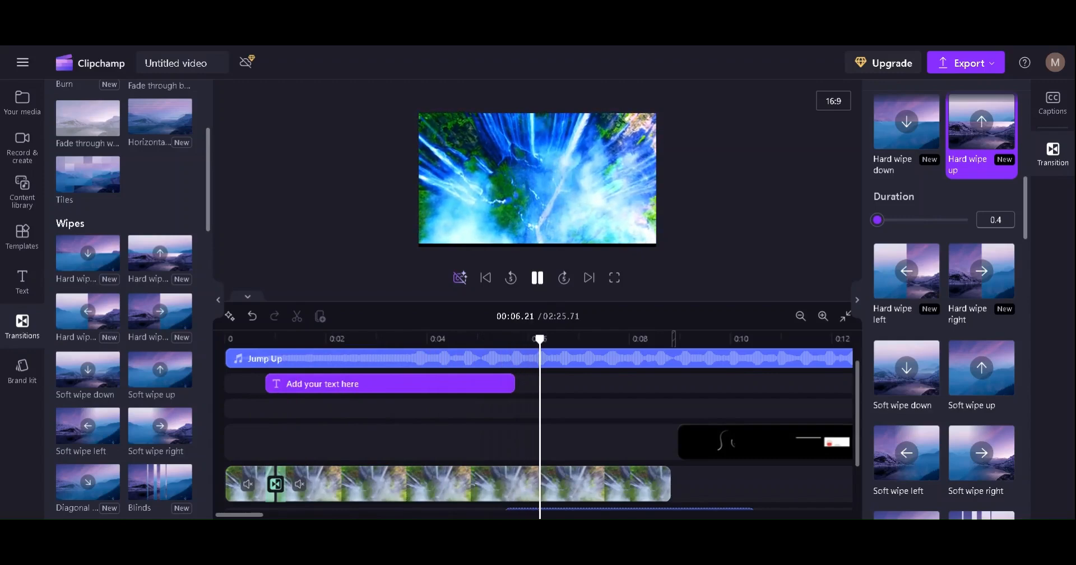
left_click(536, 278)
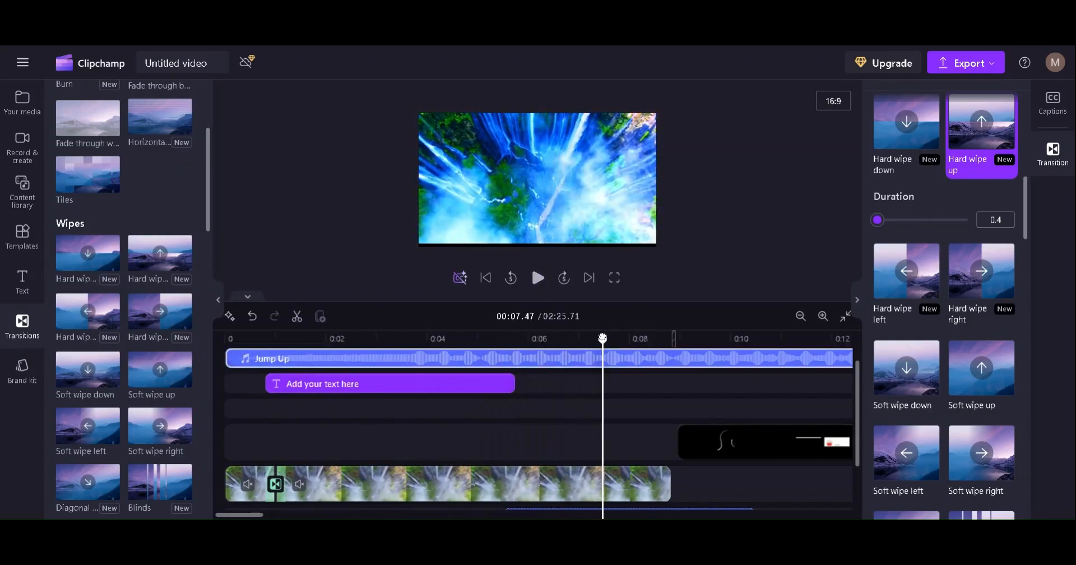
left_click_drag(602, 339, 245, 339)
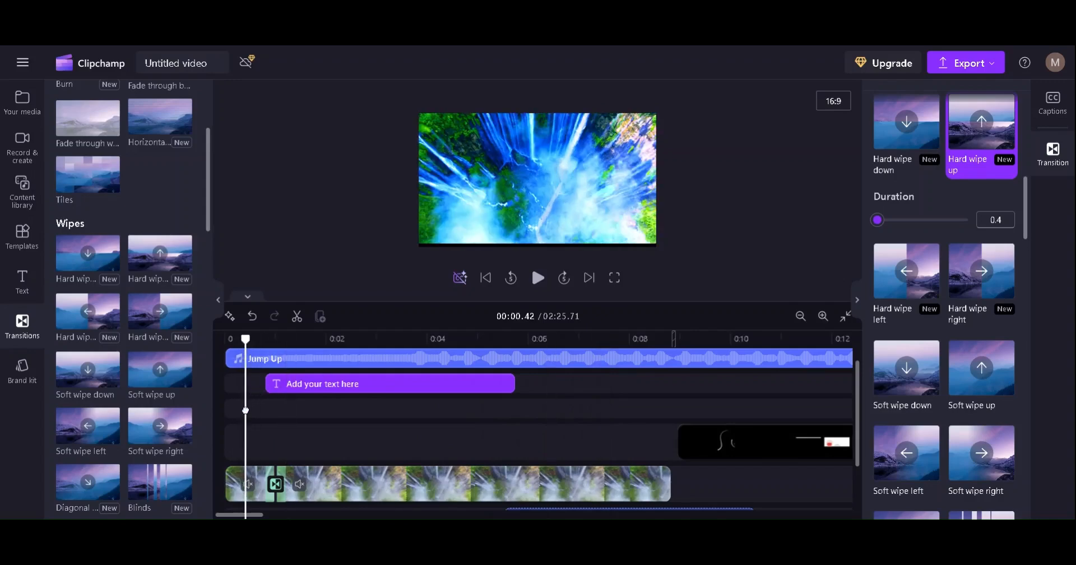
left_click(536, 279)
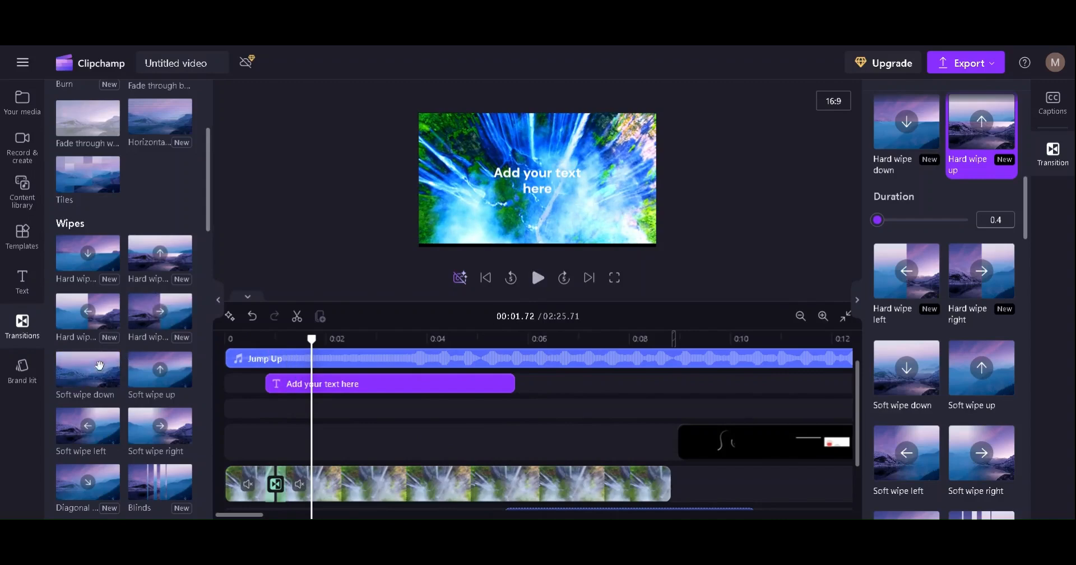
Replace the transition with a 0.6-second Hard wipe left and replay the opening to check it
left_click_drag(84, 311, 275, 483)
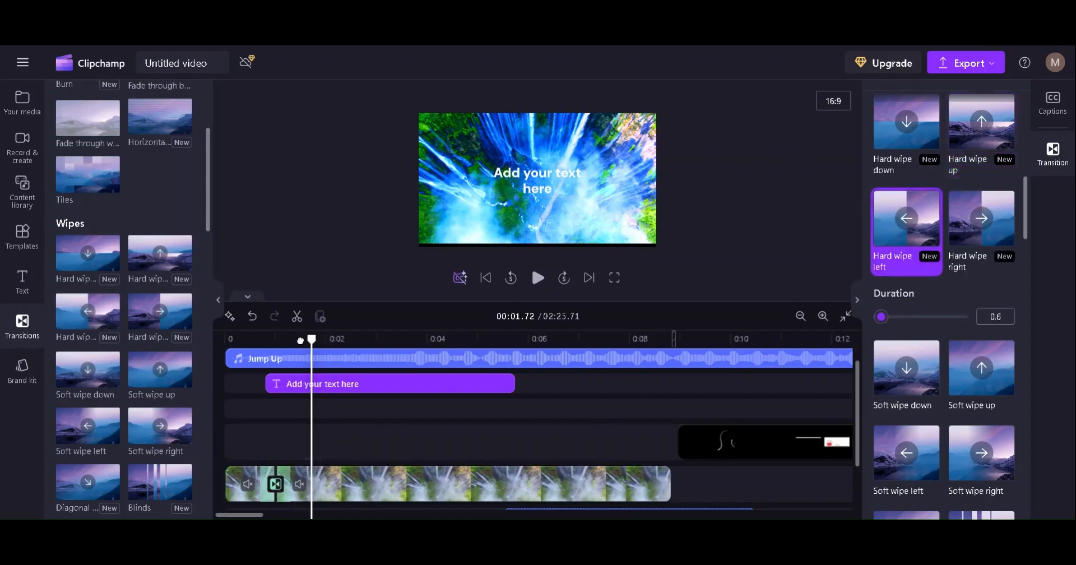
left_click_drag(300, 340, 233, 341)
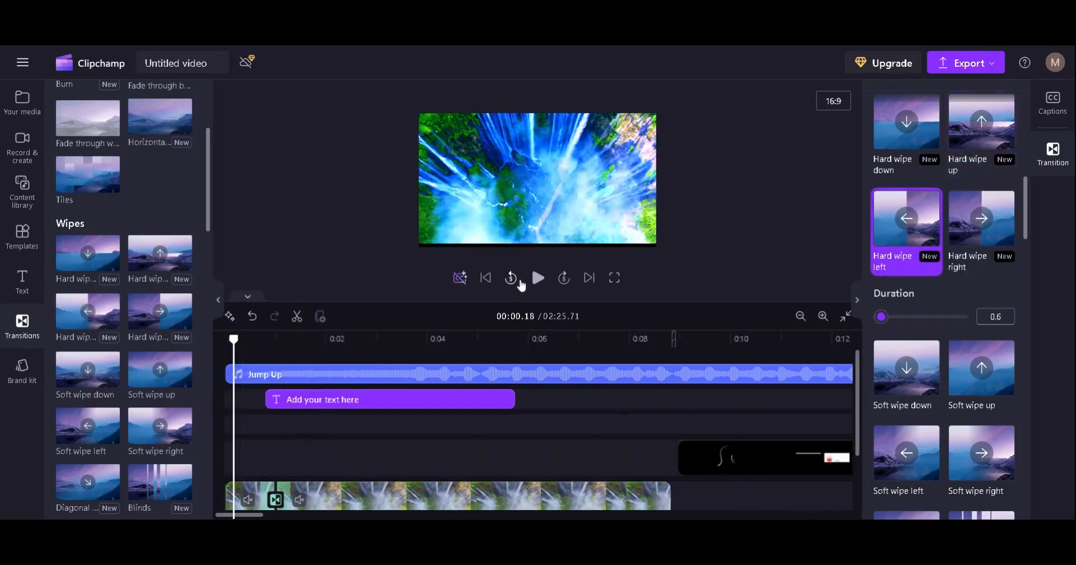
left_click(530, 282)
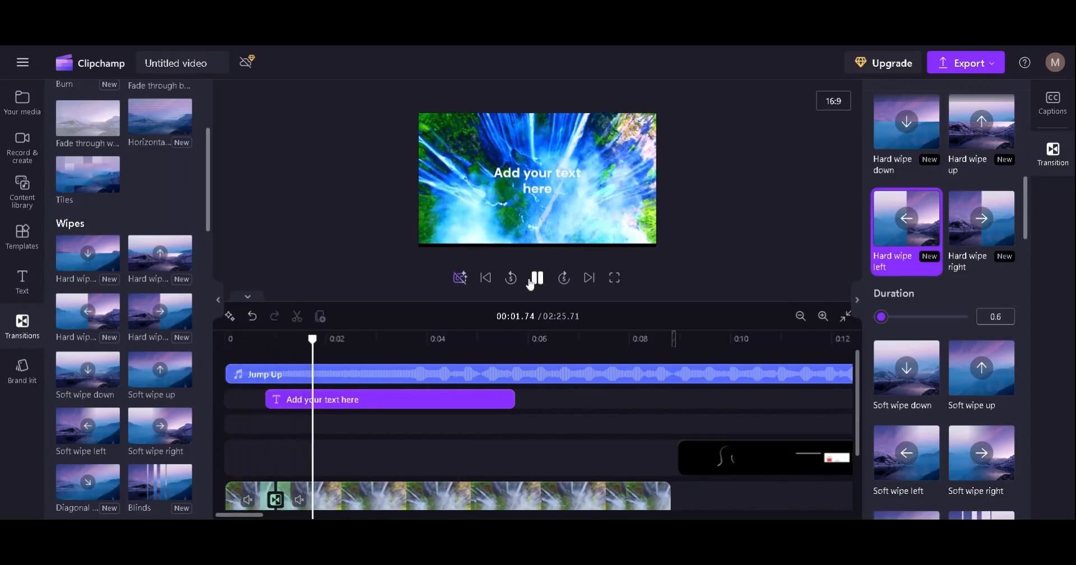
left_click(539, 283)
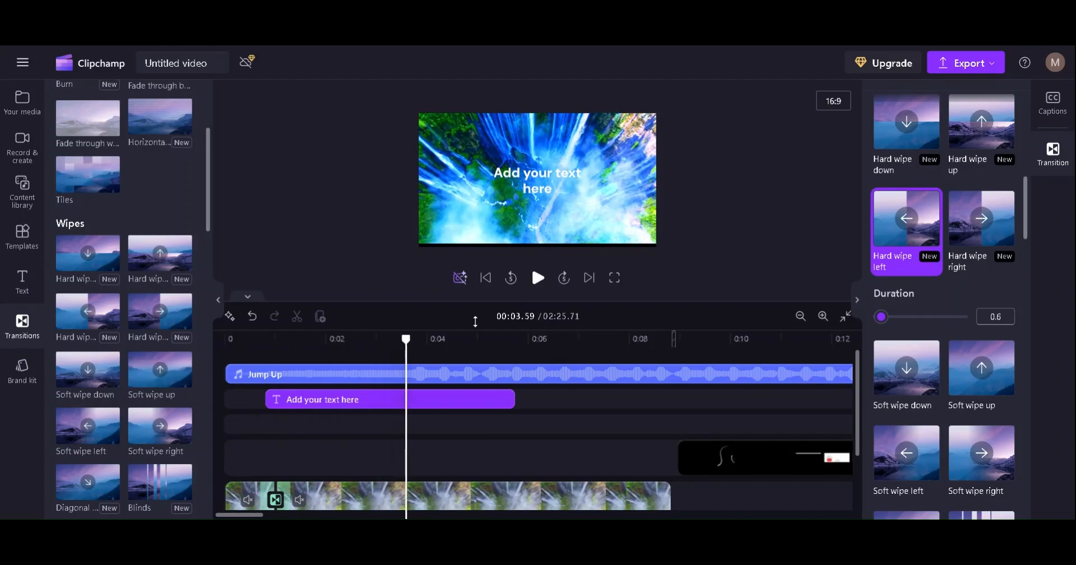
left_click(25, 379)
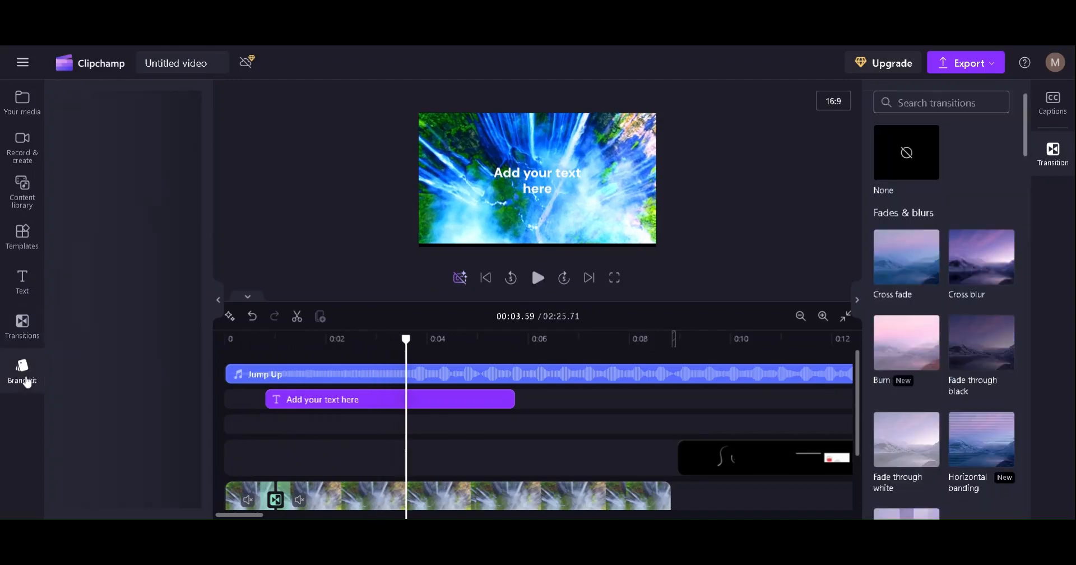
left_click(23, 335)
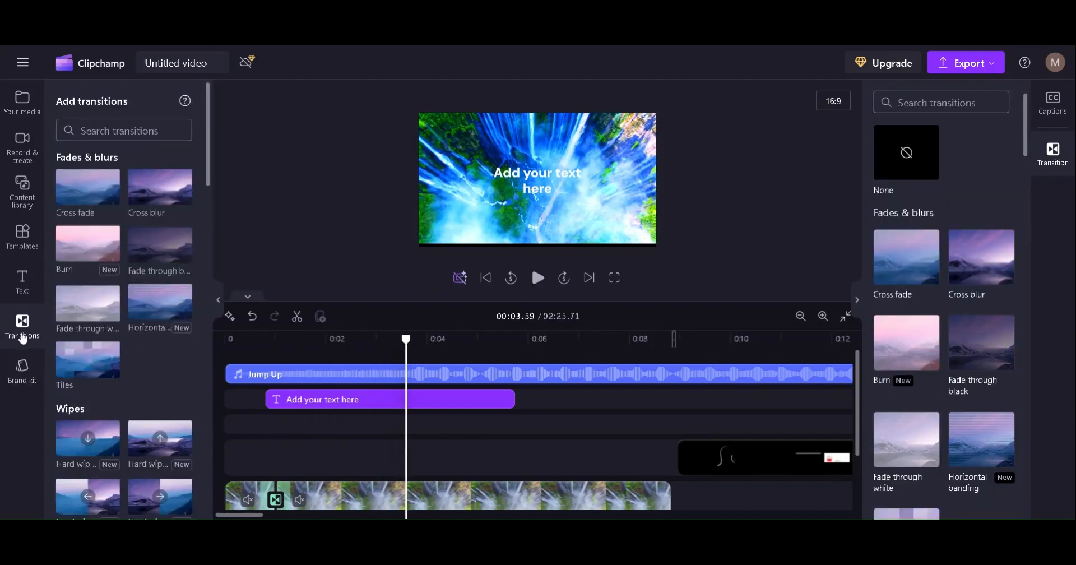